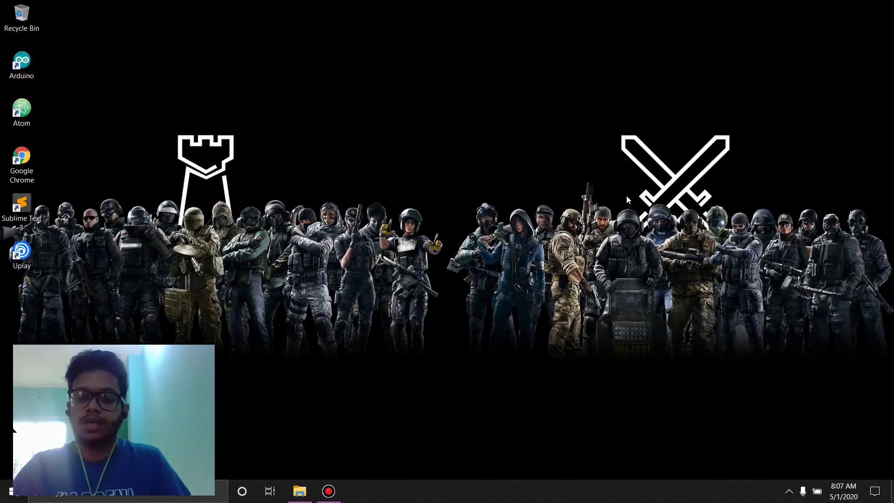
- Check the Wi-Fi status in the Windows network flyout, then close it
{"action": "left_click", "coordinate": [788, 492]}
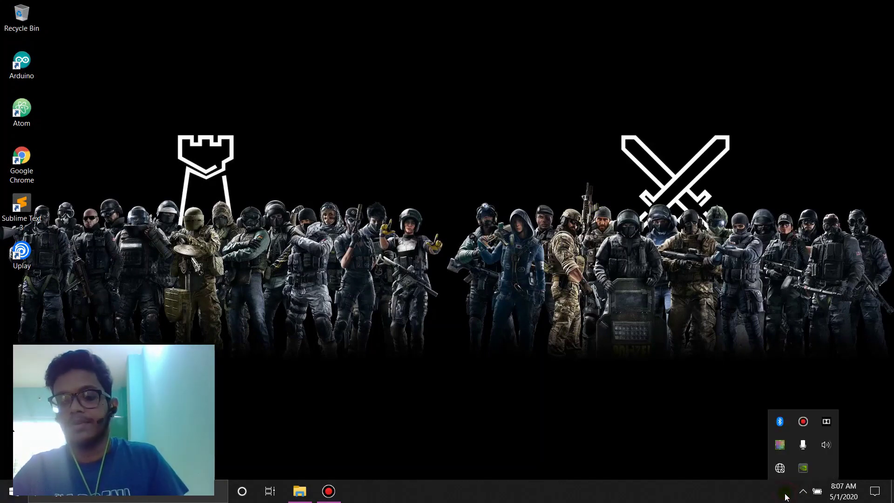
{"action": "left_click", "coordinate": [782, 467]}
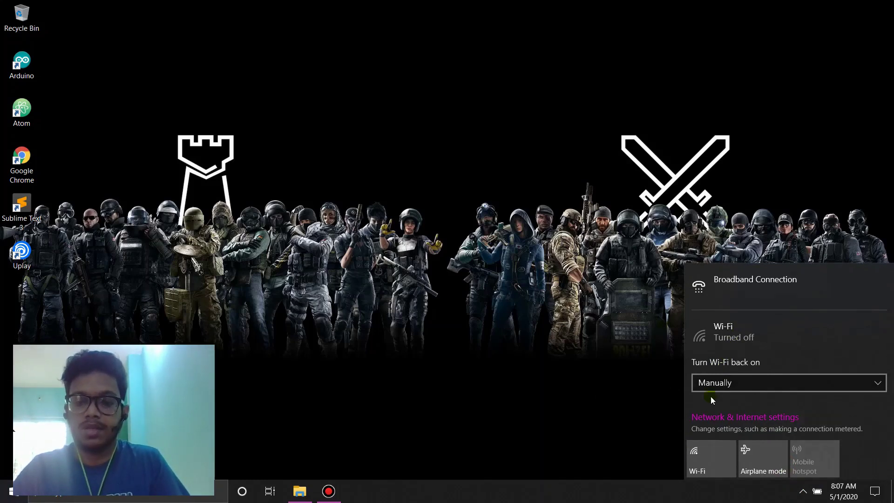
{"action": "left_click", "coordinate": [405, 391]}
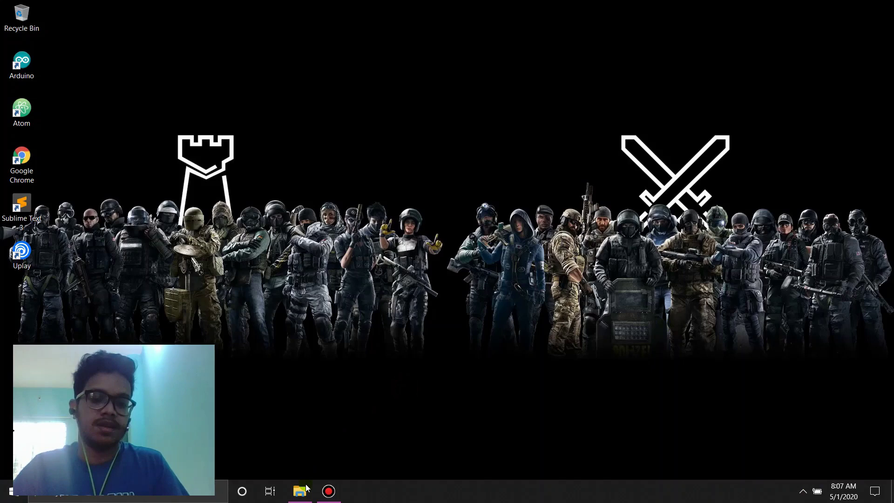
- Bring up the Solidworks Software folder and inspect the _SolidSQUAD_18 Crack and SolidWorks_2018_SP4.0_Full_Premium_x64_Multilingual archives and the extraction options
{"action": "left_click", "coordinate": [300, 491]}
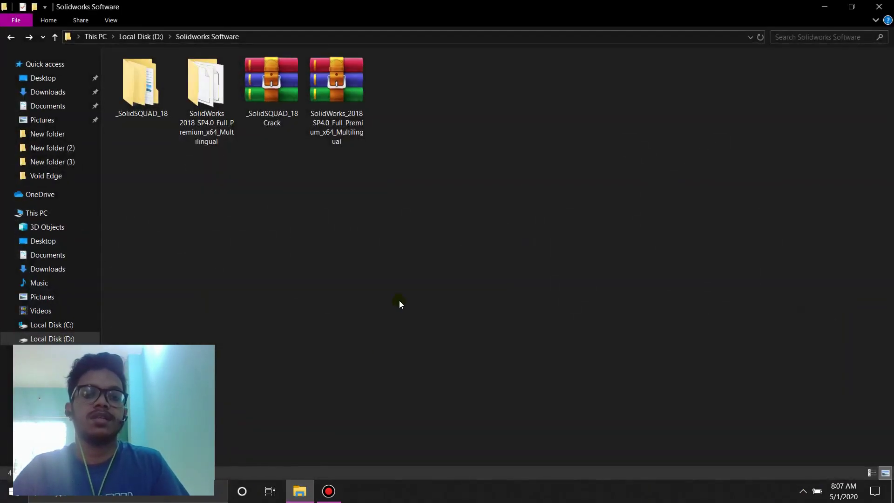
{"action": "left_click_drag", "start_coordinate": [257, 238], "coordinate": [355, 92]}
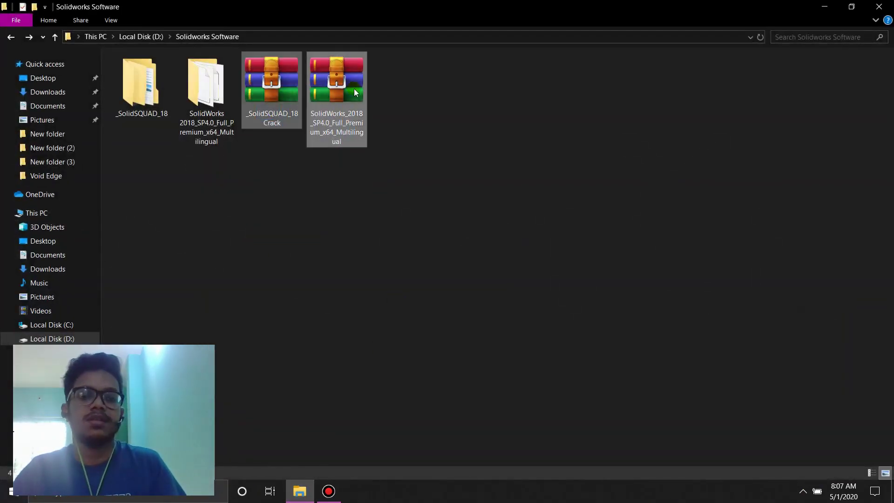
{"action": "left_click", "coordinate": [359, 209]}
{"action": "left_click", "coordinate": [325, 92]}
{"action": "right_click", "coordinate": [324, 88]}
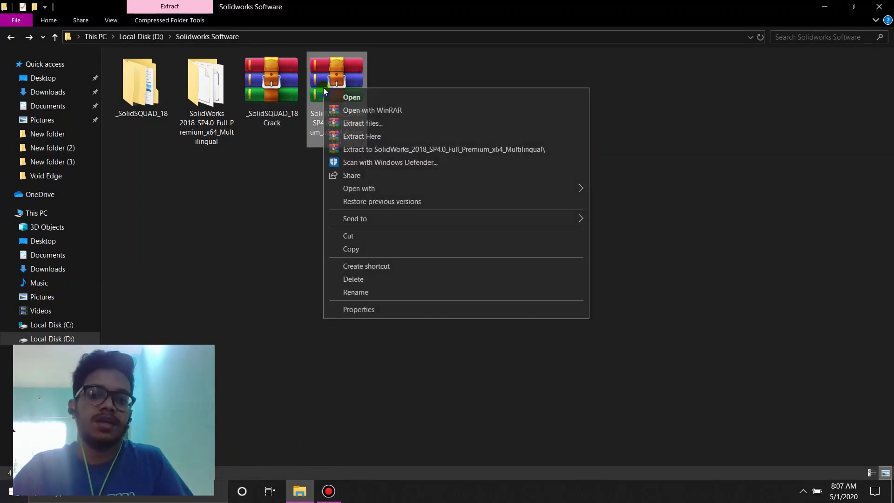
{"action": "left_click", "coordinate": [266, 196]}
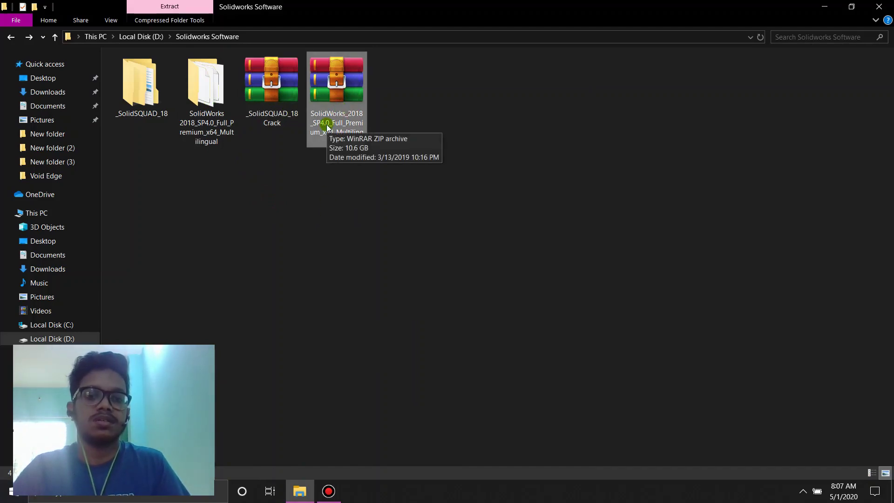
{"action": "left_click", "coordinate": [273, 81]}
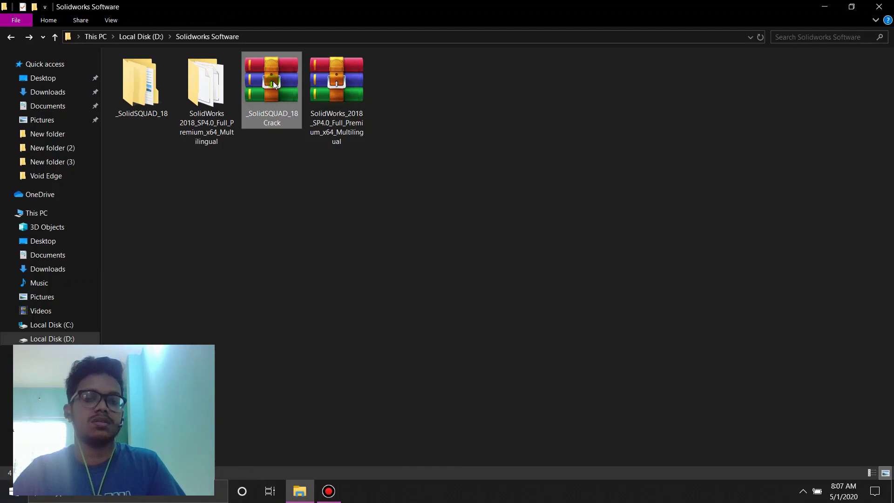
{"action": "left_click", "coordinate": [284, 172]}
- Look through the extracted SolidWorks 2018_SP4.0_Full_Premium_x64_Multilingual folder for the setup file and return to the parent folder
{"action": "double_click", "coordinate": [231, 104]}
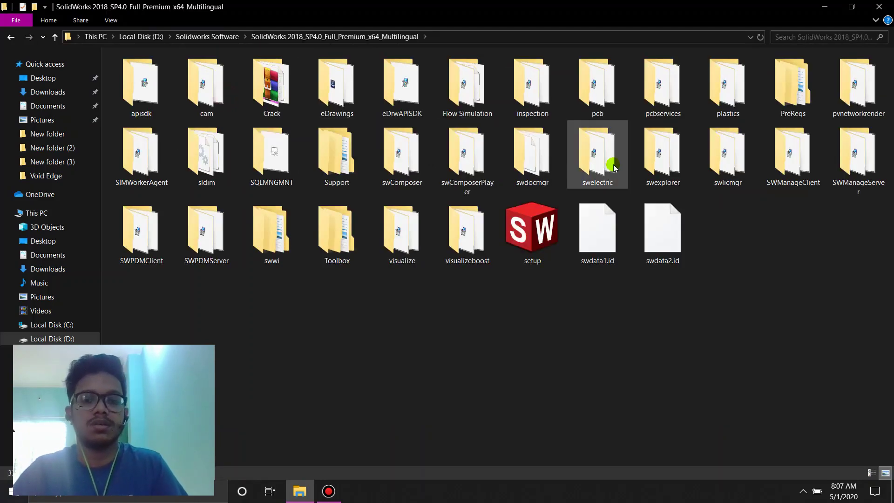
{"action": "left_click", "coordinate": [520, 243]}
{"action": "left_click", "coordinate": [416, 324]}
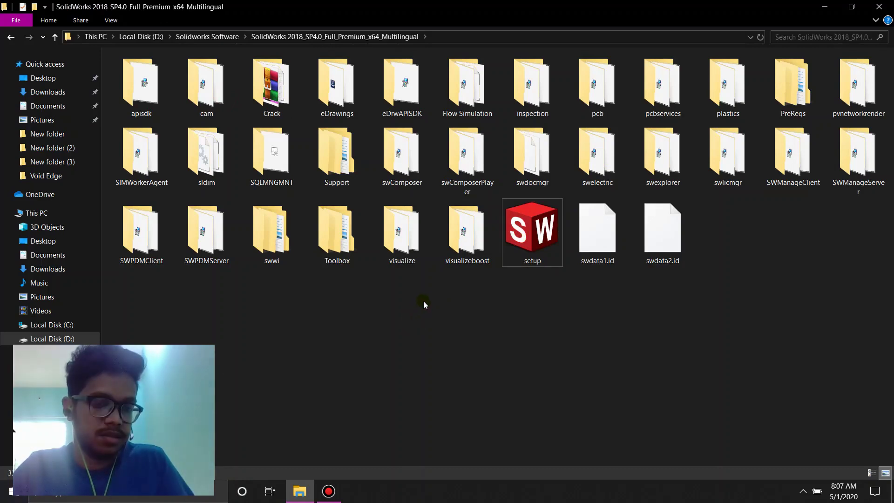
{"action": "key", "text": "BackSpace"}
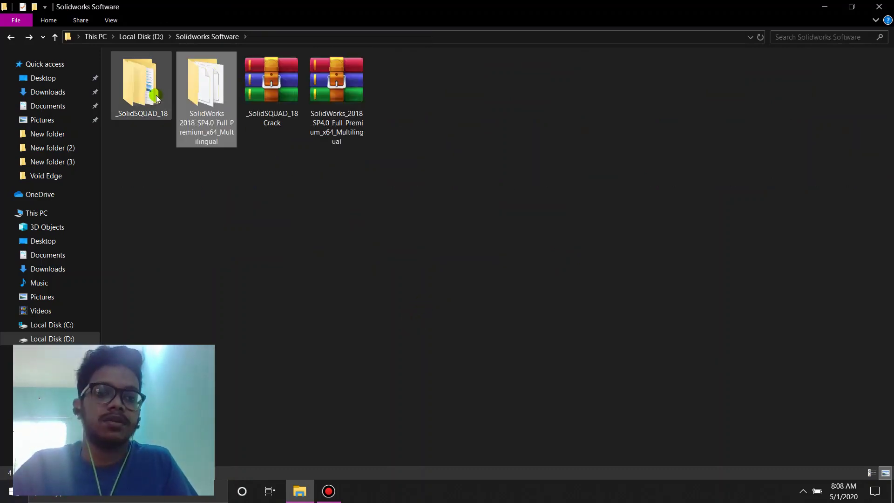
- Run SolidWorks.2017-2018.Activator.SSQ as administrator from the _SolidSQUAD_ folder inside _SolidSQUAD_18
{"action": "left_click", "coordinate": [273, 131]}
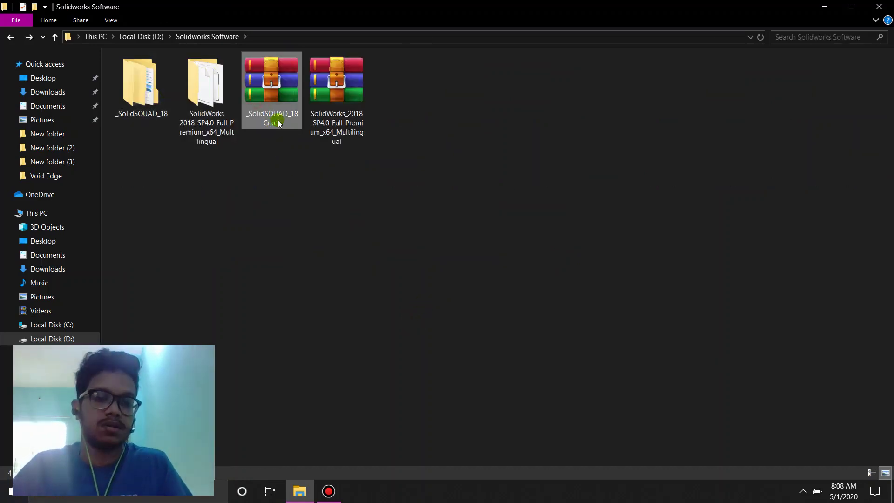
{"action": "double_click", "coordinate": [163, 94]}
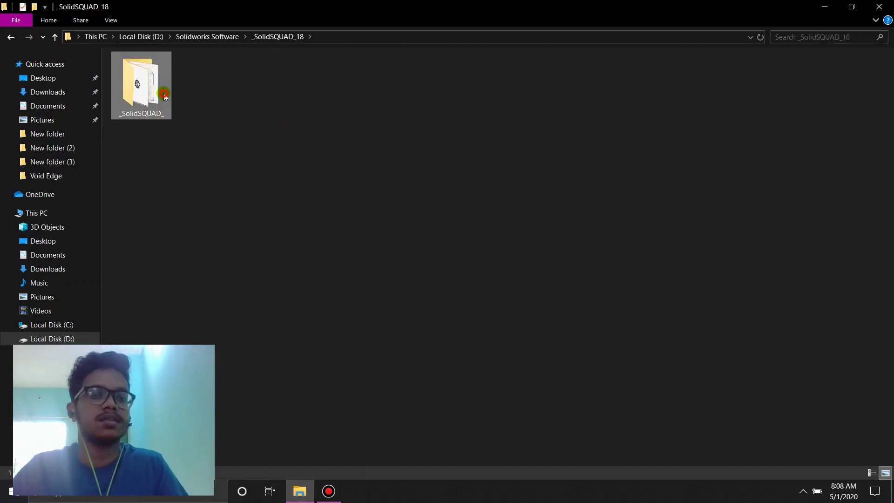
{"action": "double_click", "coordinate": [163, 93]}
{"action": "left_click", "coordinate": [268, 100]}
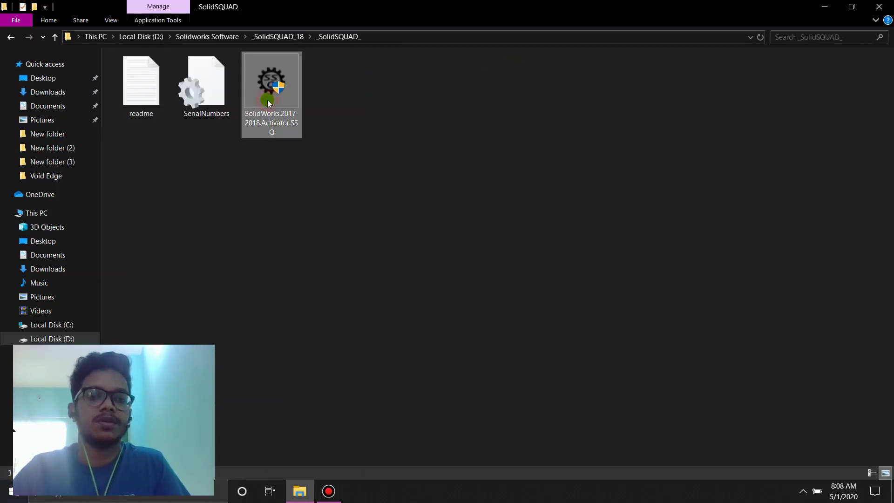
{"action": "left_click", "coordinate": [274, 120]}
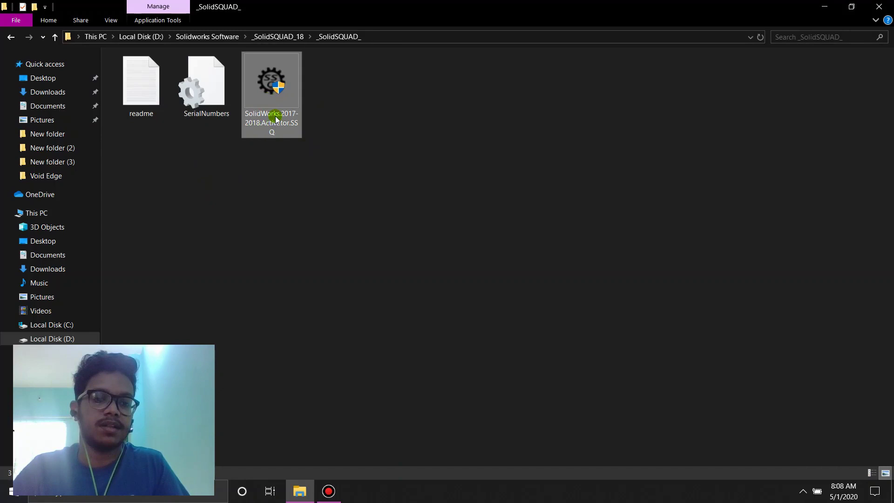
{"action": "left_click", "coordinate": [258, 75]}
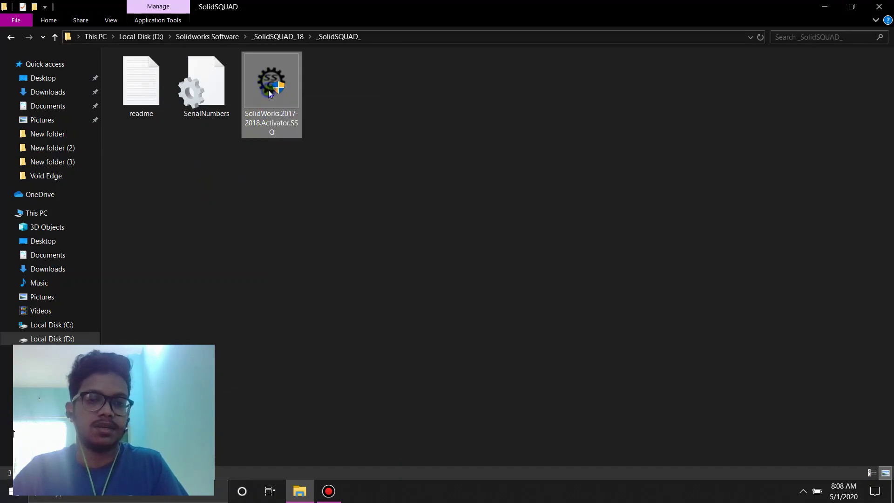
{"action": "right_click", "coordinate": [270, 92]}
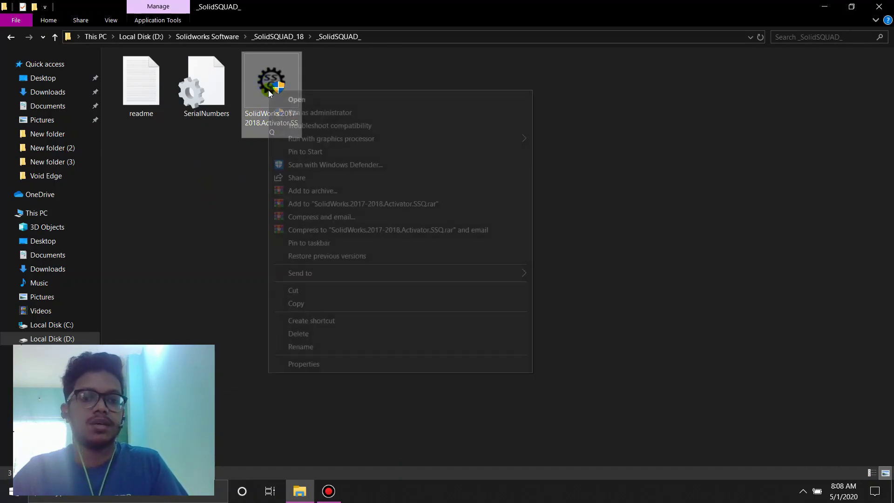
{"action": "left_click", "coordinate": [305, 112]}
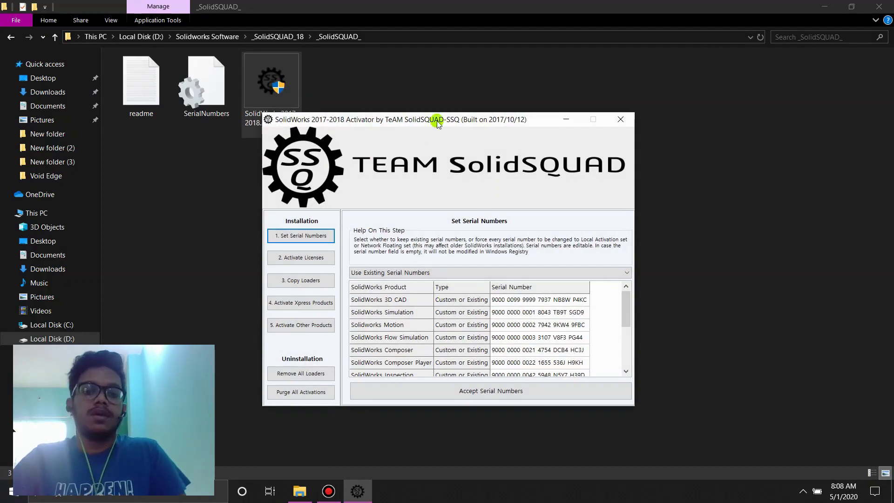
- Set the serial number mode to Force Local Activation Serial Numbers and accept the serial number change
{"action": "left_click_drag", "start_coordinate": [442, 120], "coordinate": [497, 96]}
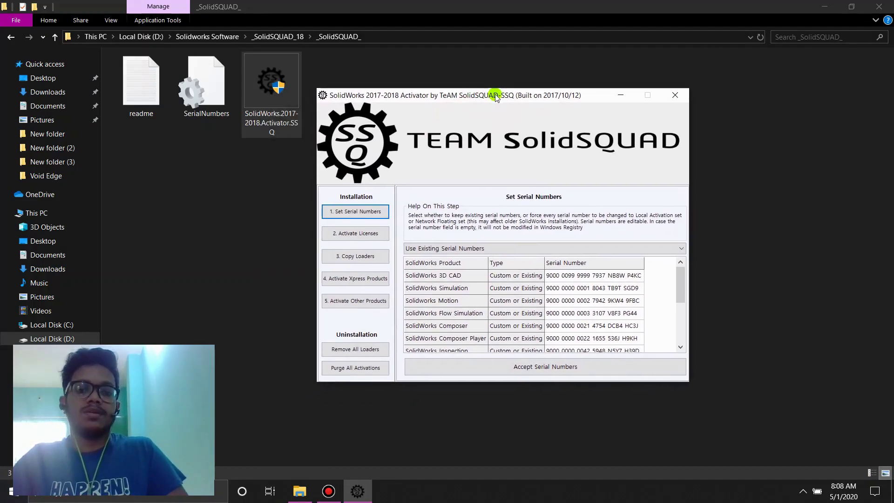
{"action": "left_click", "coordinate": [376, 212]}
{"action": "left_click", "coordinate": [465, 249]}
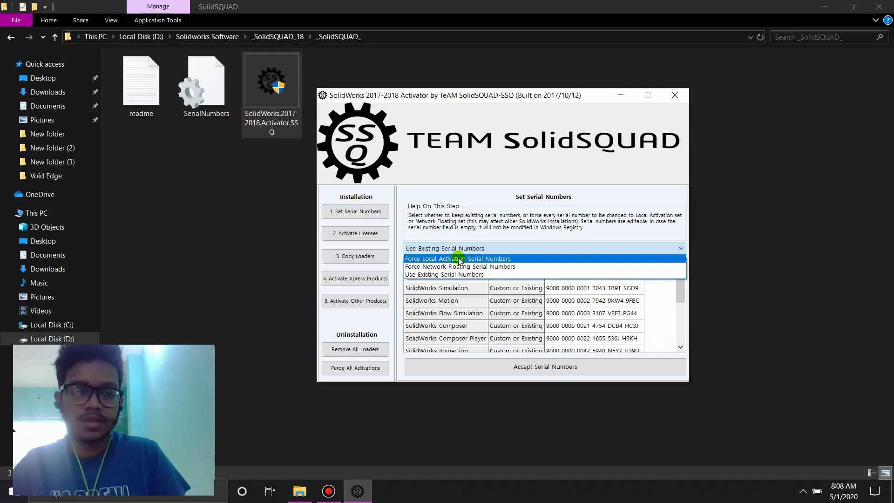
{"action": "left_click", "coordinate": [458, 259]}
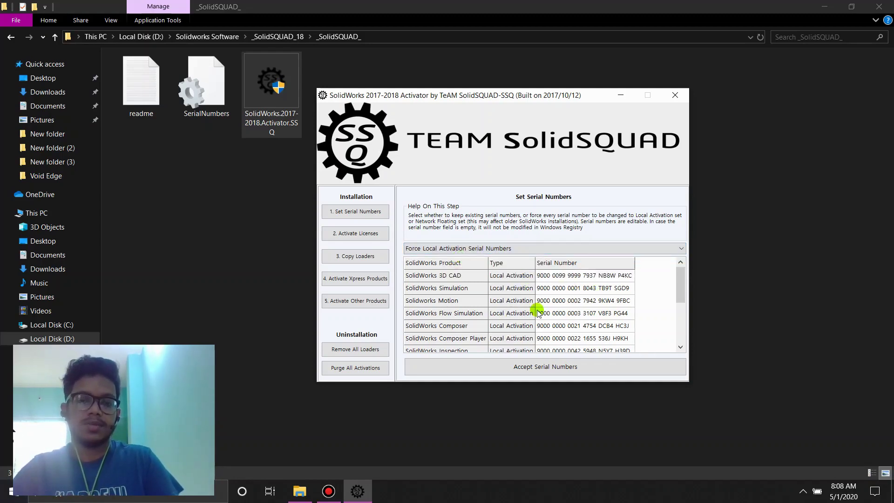
{"action": "left_click", "coordinate": [548, 368]}
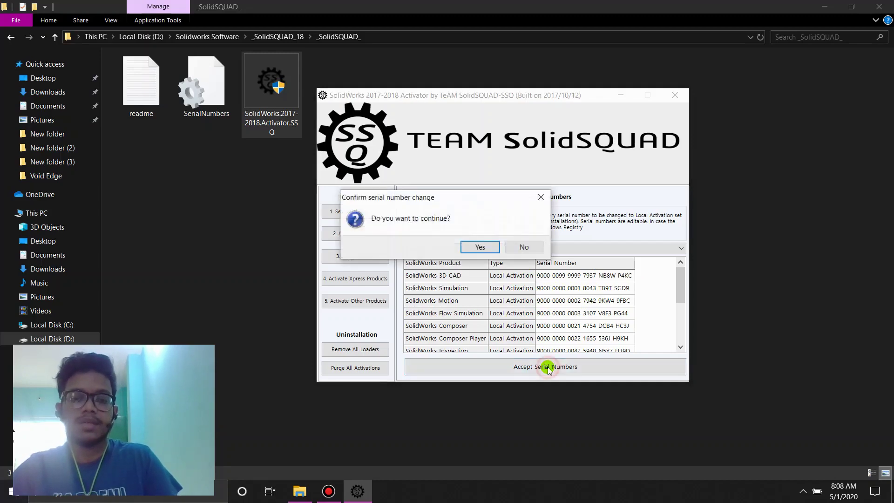
{"action": "left_click", "coordinate": [487, 248]}
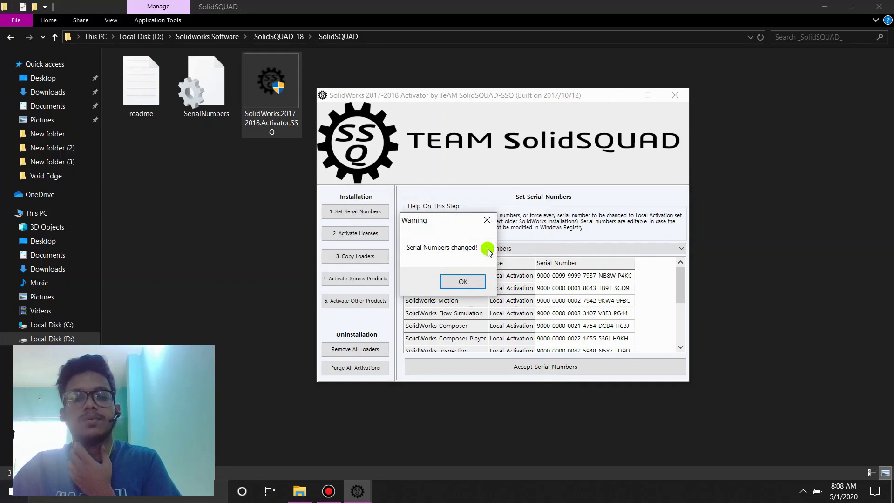
{"action": "left_click", "coordinate": [466, 283]}
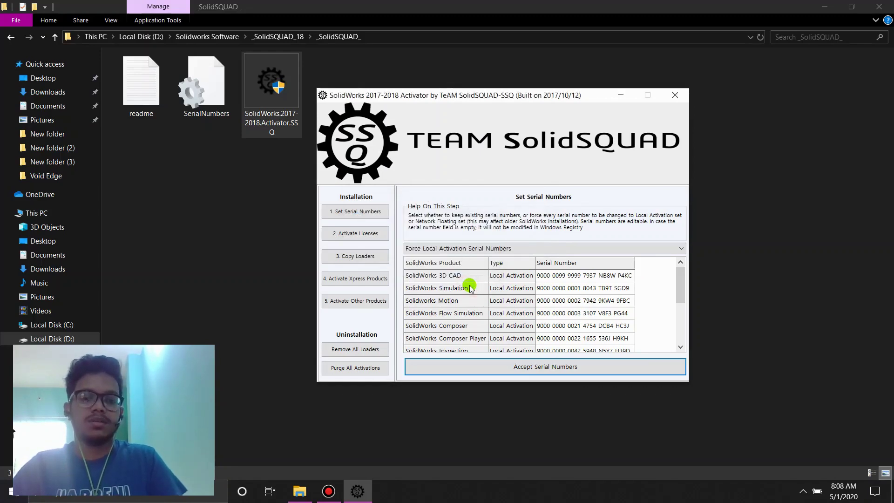
- Start license activation for SolidWorks 2018 Products and confirm it
{"action": "left_click", "coordinate": [366, 237]}
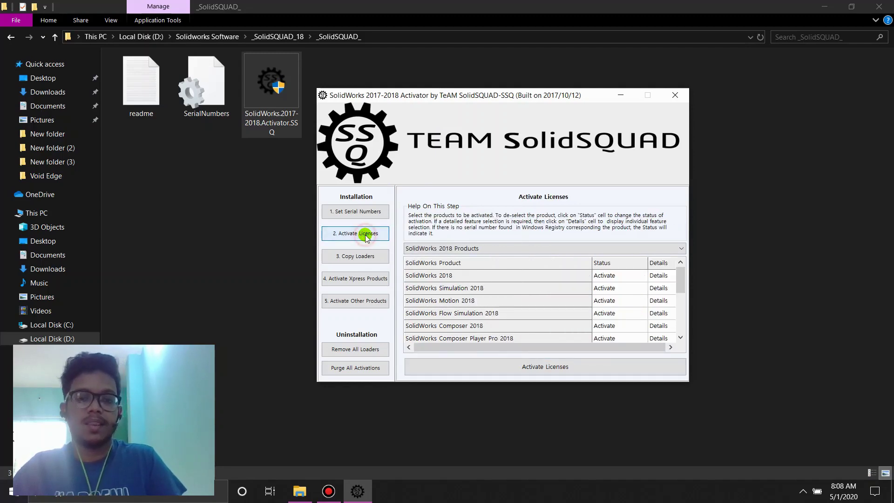
{"action": "left_click", "coordinate": [480, 249]}
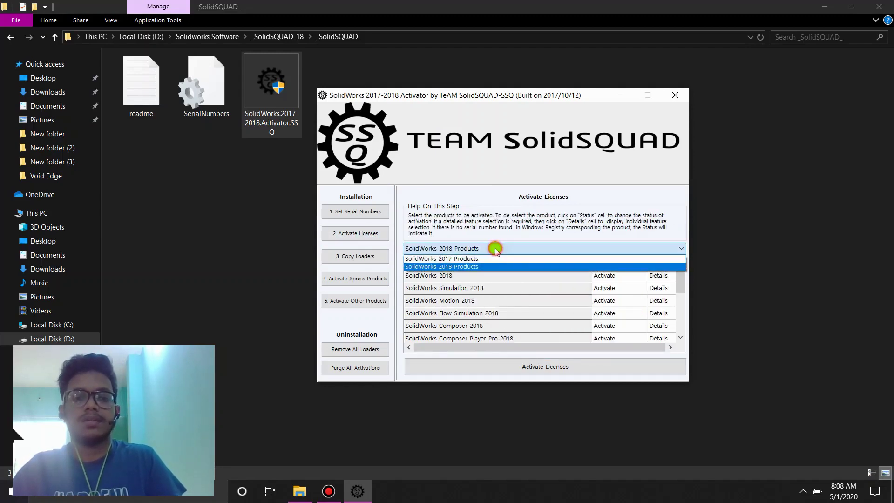
{"action": "left_click", "coordinate": [479, 267]}
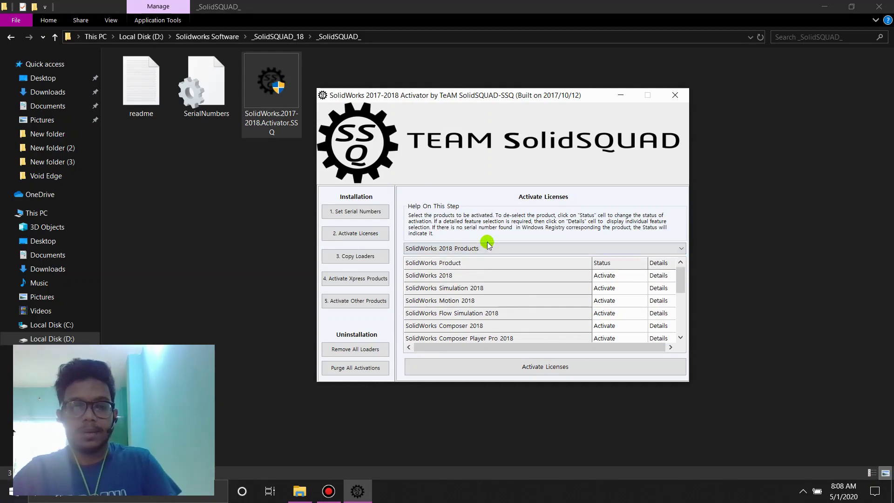
{"action": "left_click", "coordinate": [554, 371]}
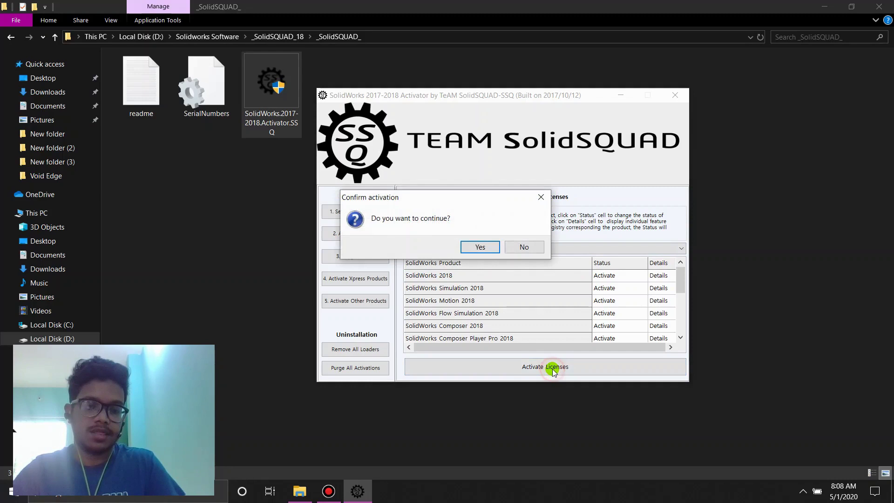
{"action": "left_click", "coordinate": [481, 249]}
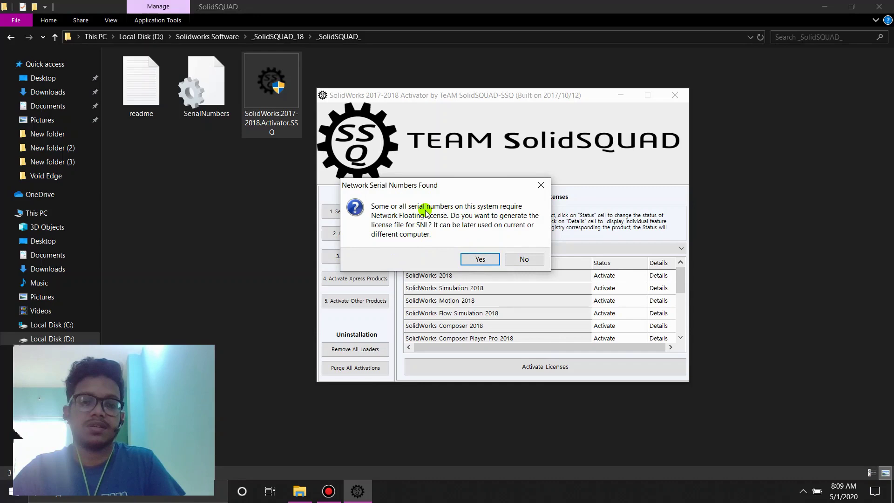
- Generate the SNL license file and save it as sw_d on Local Disk (C:), completing the activation
{"action": "left_click", "coordinate": [477, 260]}
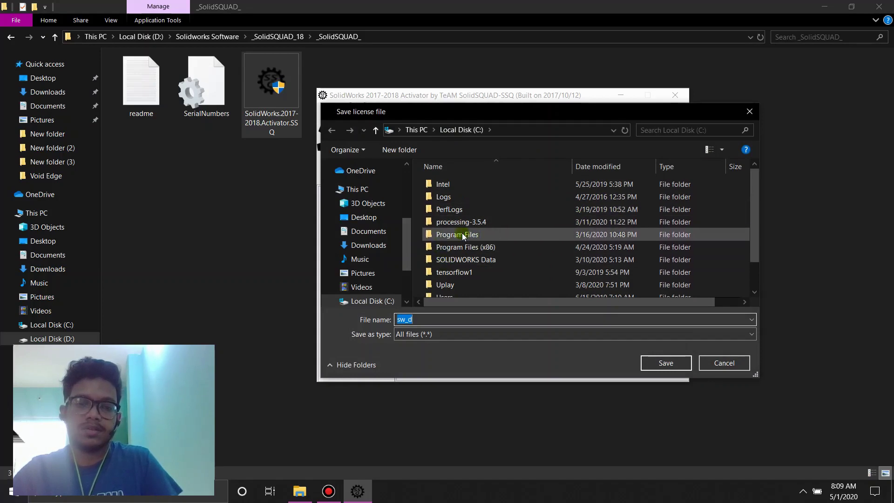
{"action": "scroll", "coordinate": [468, 261], "scroll_direction": "down", "scroll_amount": 1}
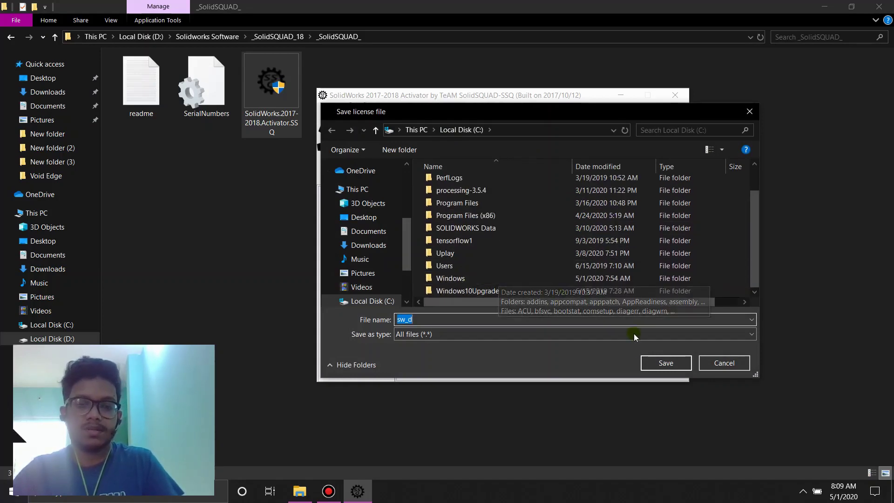
{"action": "left_click", "coordinate": [650, 363]}
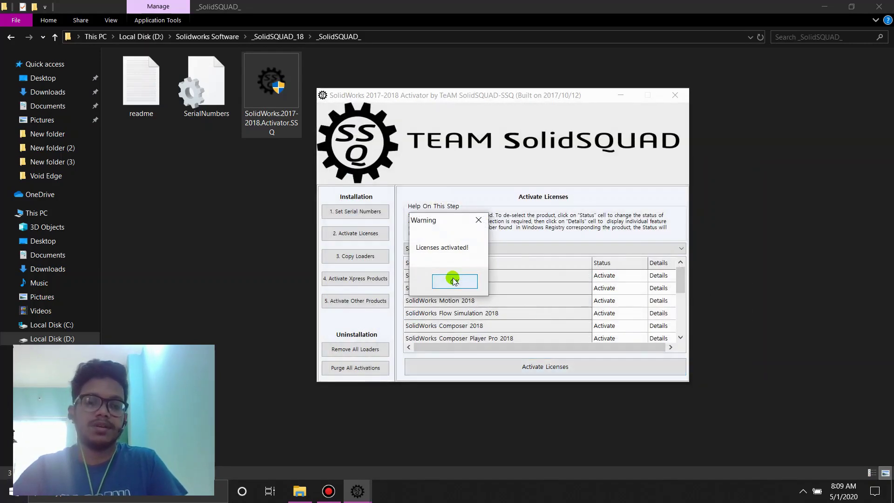
{"action": "left_click", "coordinate": [454, 281]}
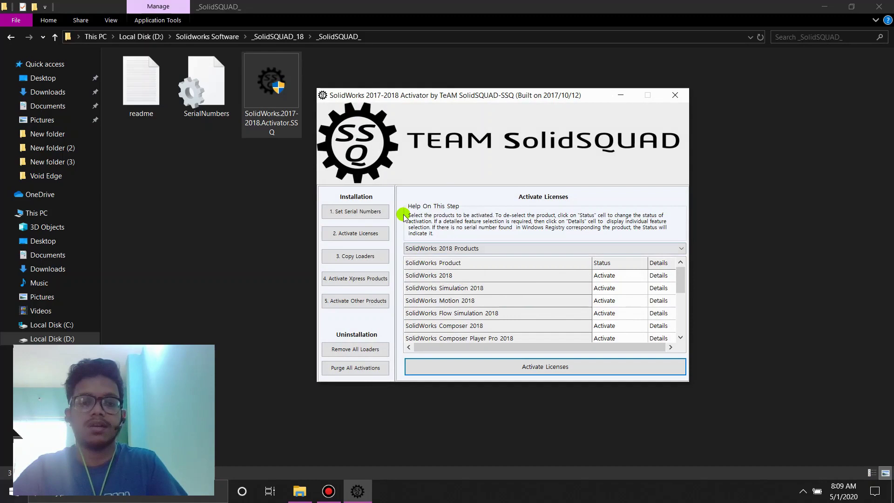
- Close the activator and go back up to the Solidworks Software folder
{"action": "left_click", "coordinate": [675, 95]}
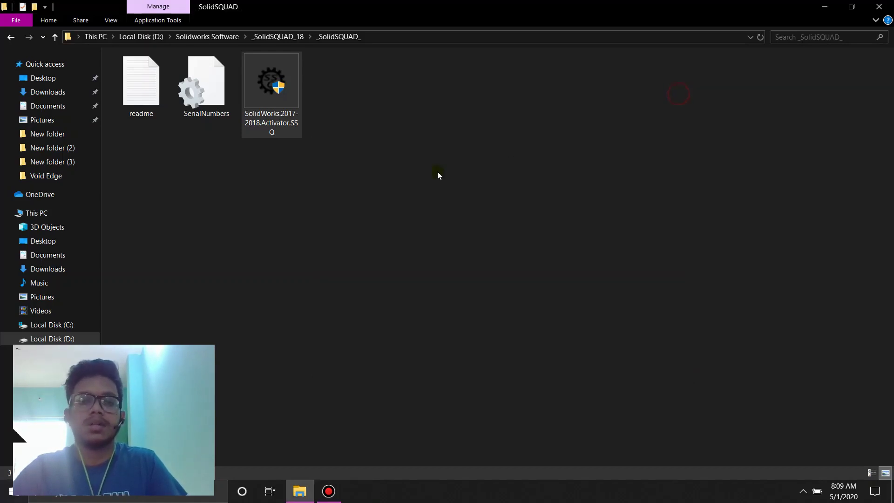
{"action": "key", "text": "BackSpace"}
{"action": "key", "text": "BackSpace"}
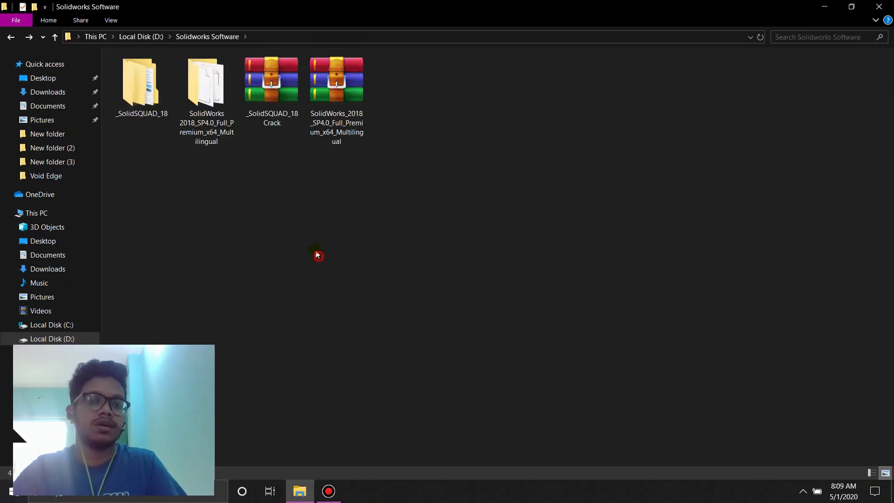
- Open the SolidWorks 2018_SP4.0_Full_Premium_x64_Multilingual folder and run its setup file as administrator
{"action": "left_click", "coordinate": [324, 102]}
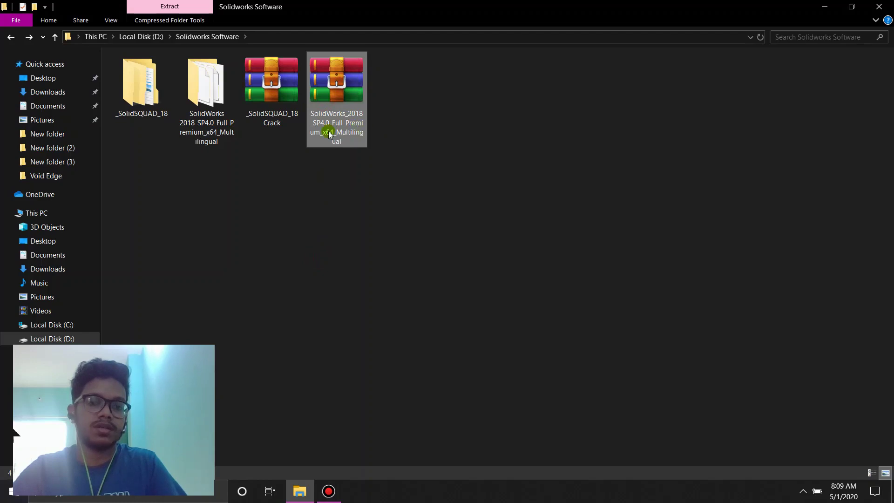
{"action": "double_click", "coordinate": [224, 115]}
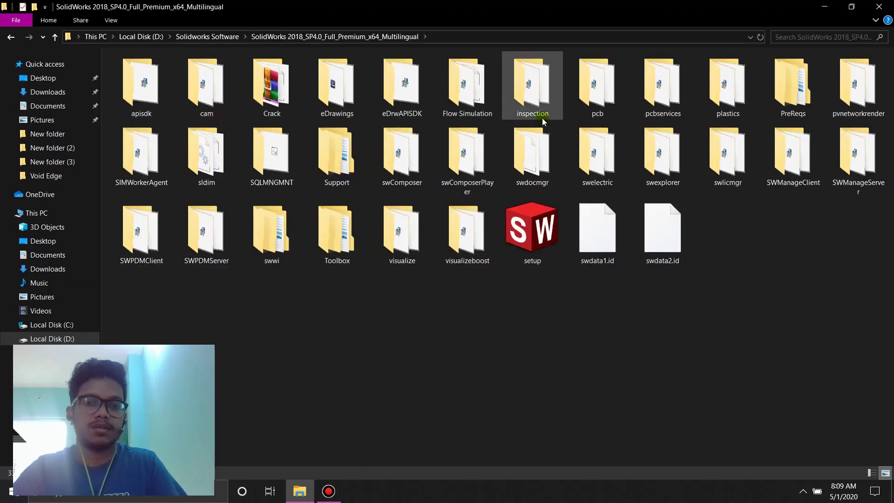
{"action": "left_click", "coordinate": [536, 240]}
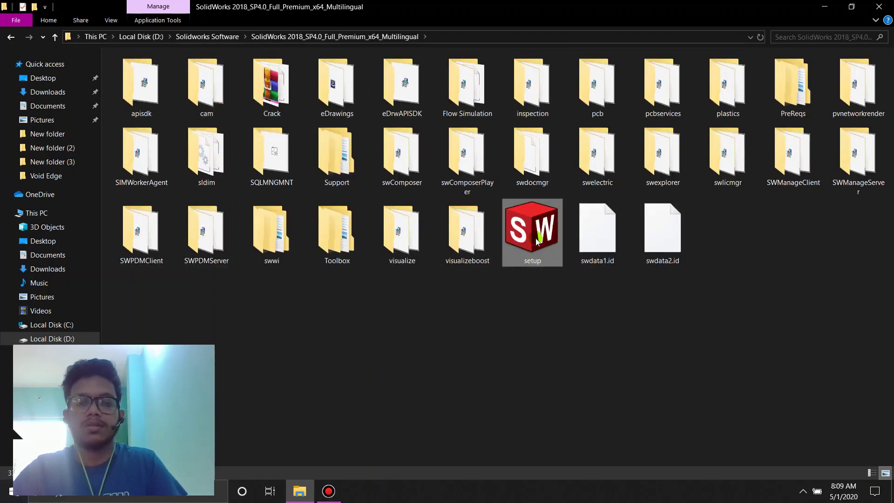
{"action": "right_click", "coordinate": [537, 238]}
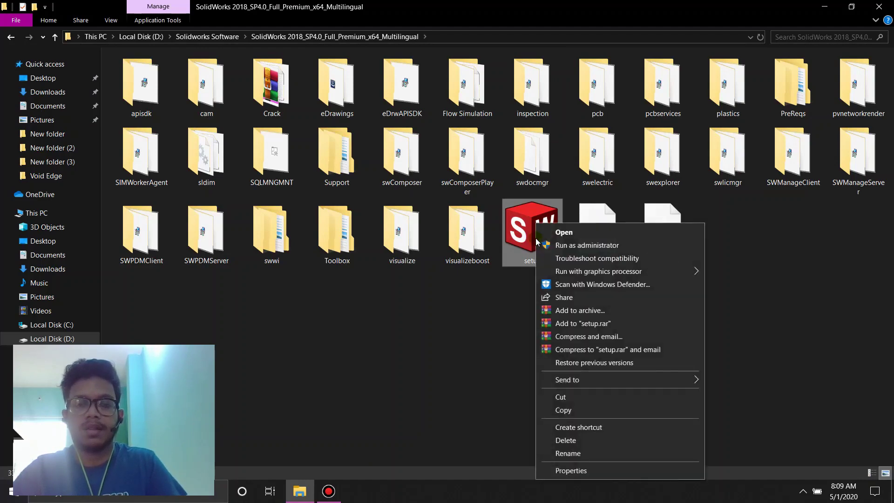
{"action": "left_click", "coordinate": [575, 246]}
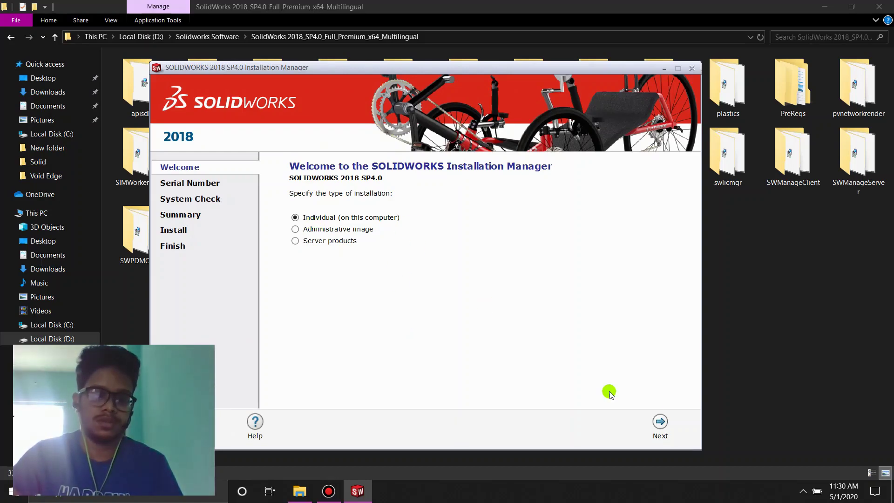
- Continue with an individual installation on this computer and review the serial numbers filled in for the listed products
{"action": "left_click", "coordinate": [658, 422]}
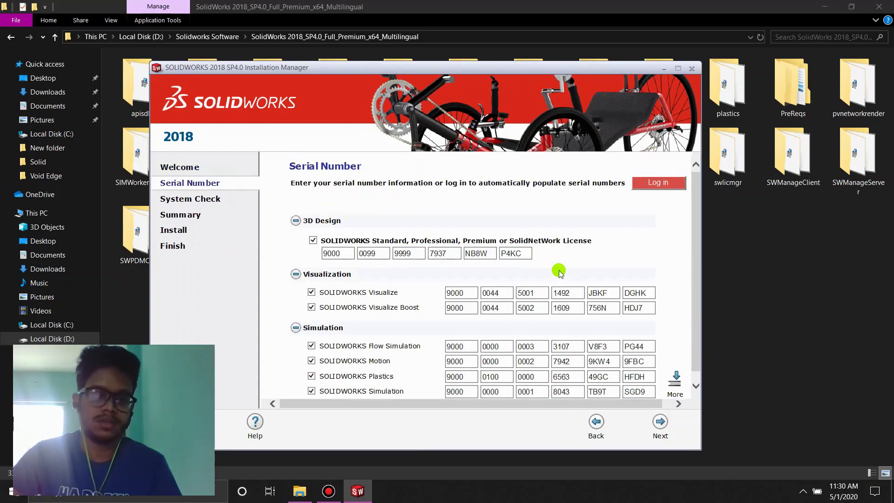
{"action": "scroll", "coordinate": [571, 263], "scroll_direction": "down", "scroll_amount": 5}
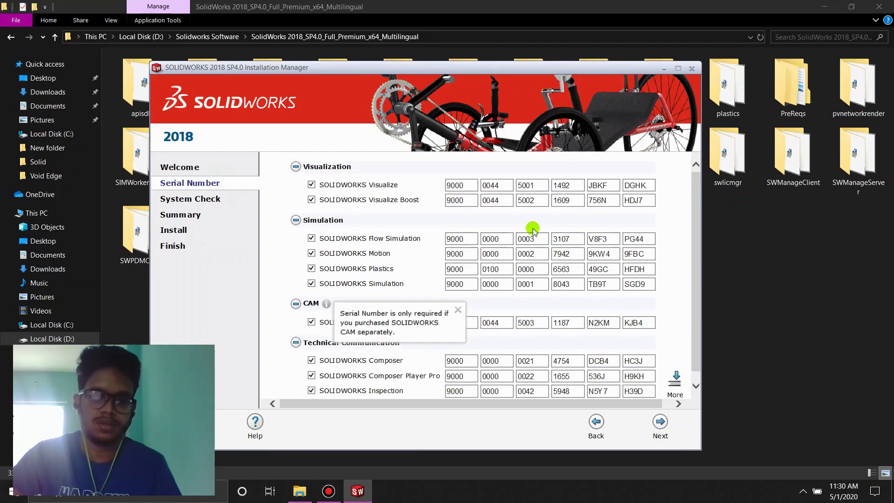
{"action": "left_click", "coordinate": [458, 310]}
{"action": "scroll", "coordinate": [447, 287], "scroll_direction": "up", "scroll_amount": 3}
{"action": "scroll", "coordinate": [447, 287], "scroll_direction": "down", "scroll_amount": 3}
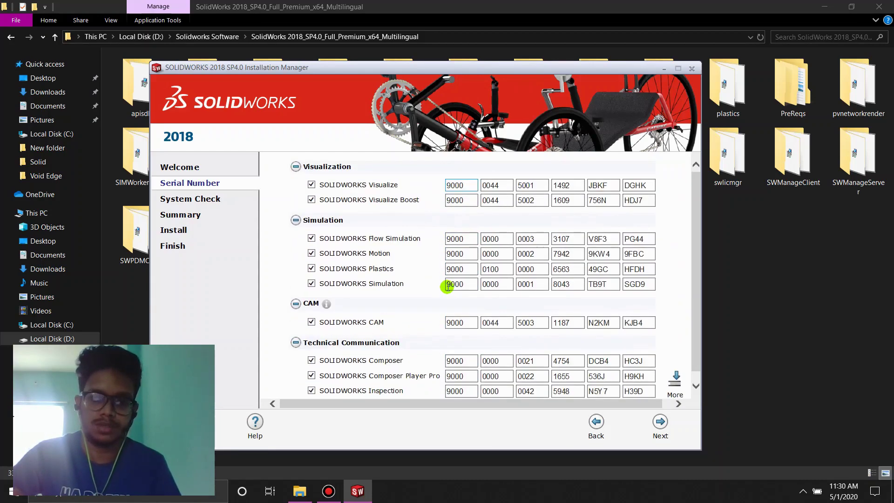
{"action": "scroll", "coordinate": [449, 287], "scroll_direction": "up", "scroll_amount": 4}
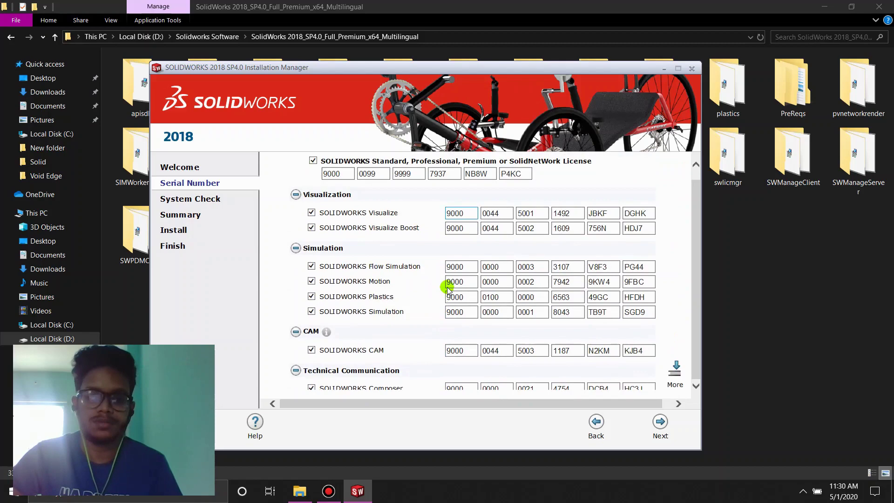
{"action": "scroll", "coordinate": [355, 254], "scroll_direction": "down", "scroll_amount": 4}
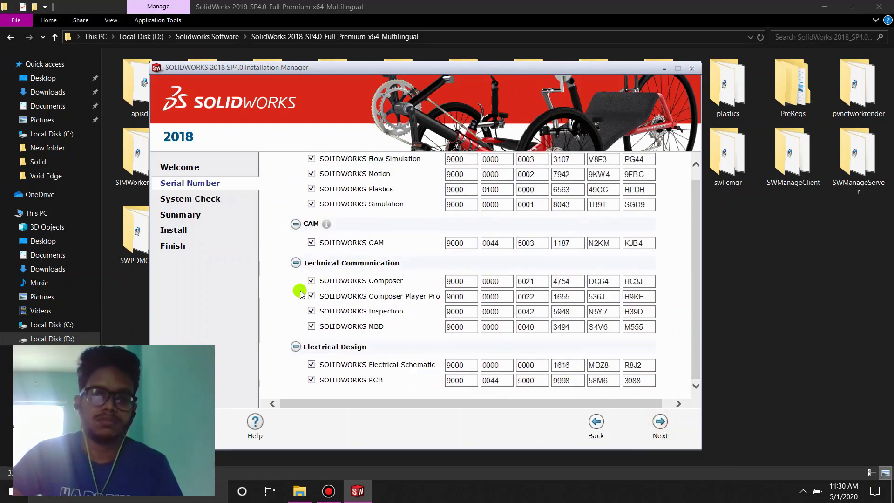
- Accept the product serial numbers and continue the setup without connecting to the SOLIDWORKS server
{"action": "left_click", "coordinate": [463, 239]}
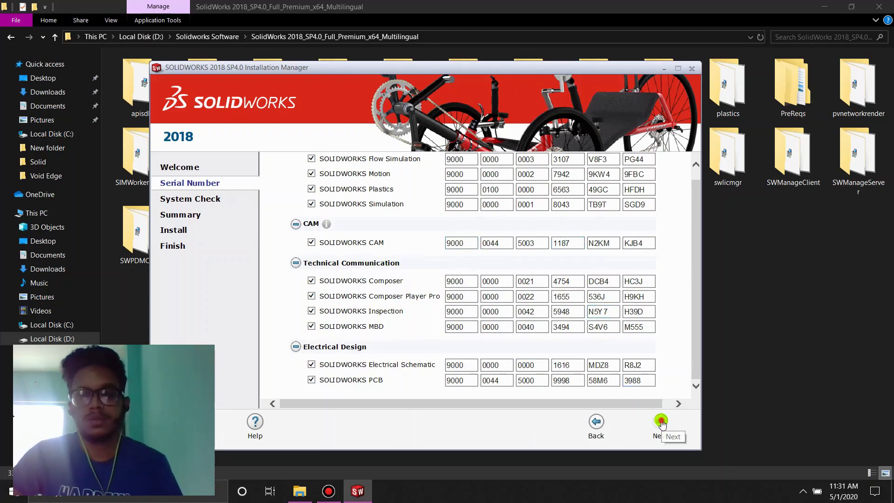
{"action": "key", "text": "Return"}
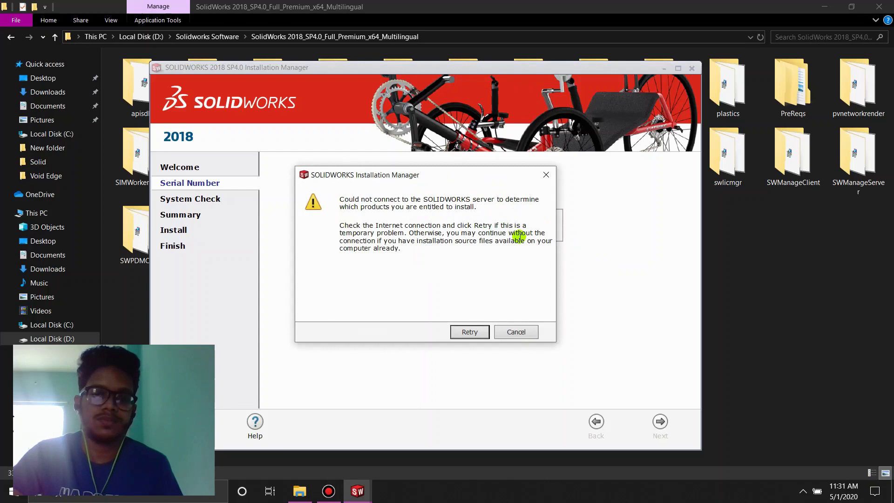
{"action": "left_click", "coordinate": [524, 333]}
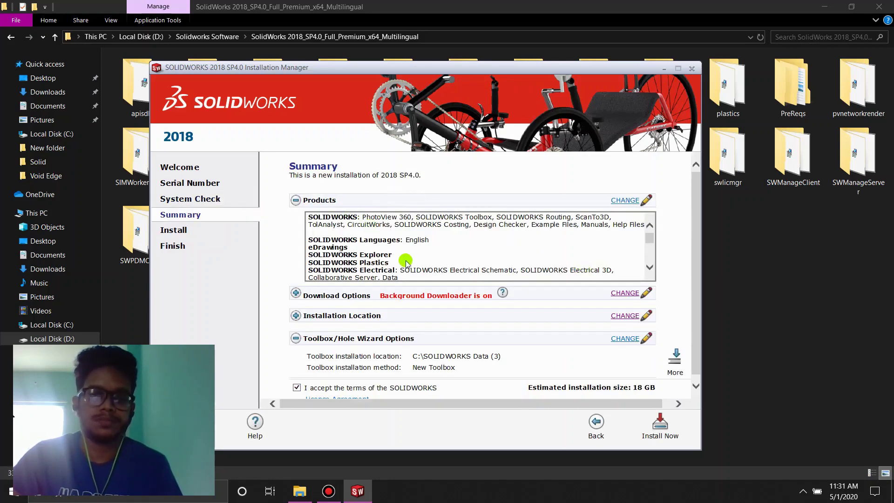
- Review the products to install and turn off the background downloader for future service packs in the download options
{"action": "scroll", "coordinate": [425, 246], "scroll_direction": "down", "scroll_amount": 5}
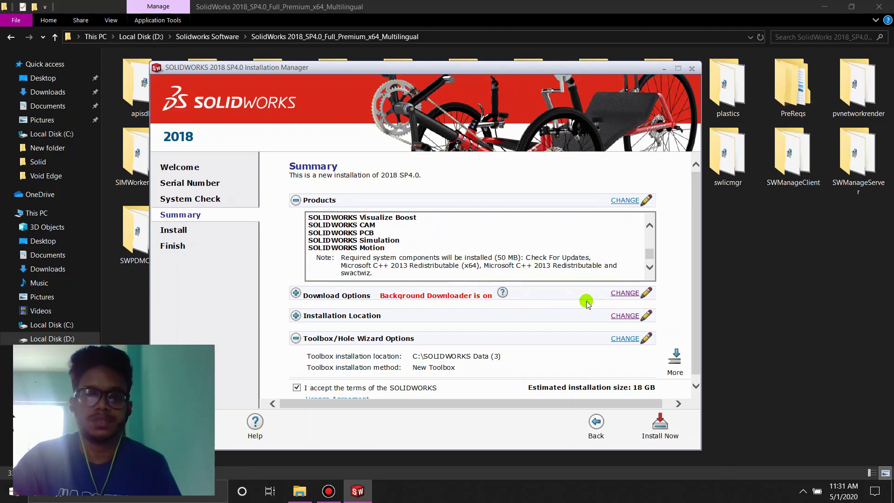
{"action": "left_click", "coordinate": [626, 294]}
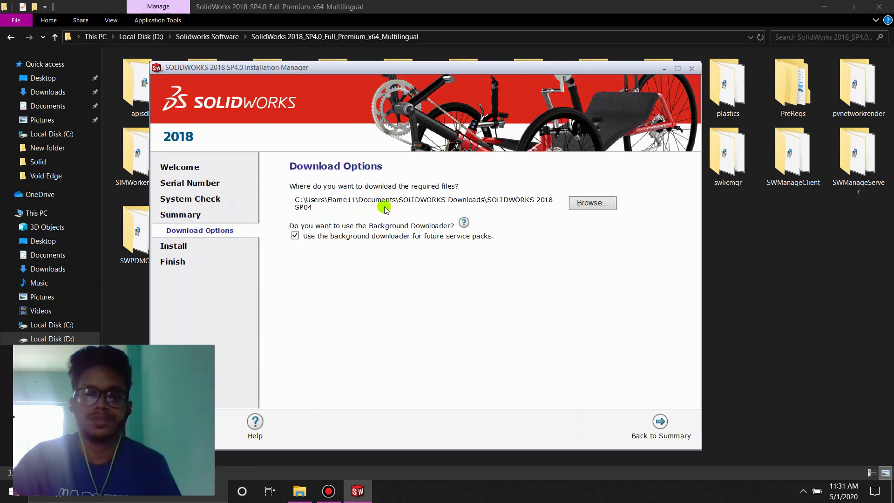
{"action": "left_click", "coordinate": [295, 236]}
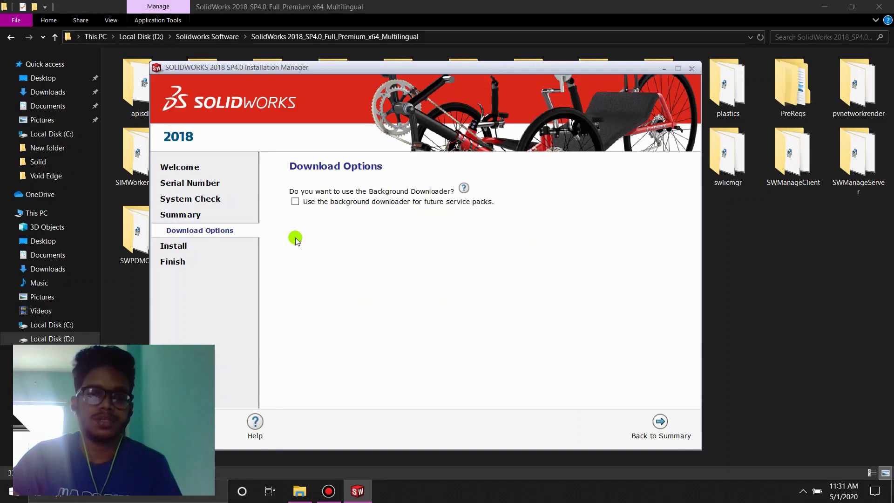
{"action": "left_click", "coordinate": [674, 423]}
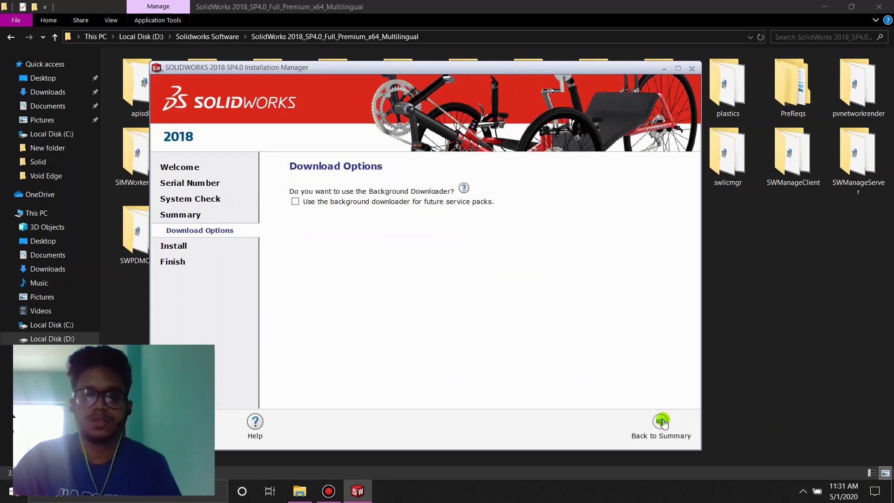
- Check the installation location and the source folder, and return to the summary
{"action": "scroll", "coordinate": [438, 344], "scroll_direction": "down", "scroll_amount": 1}
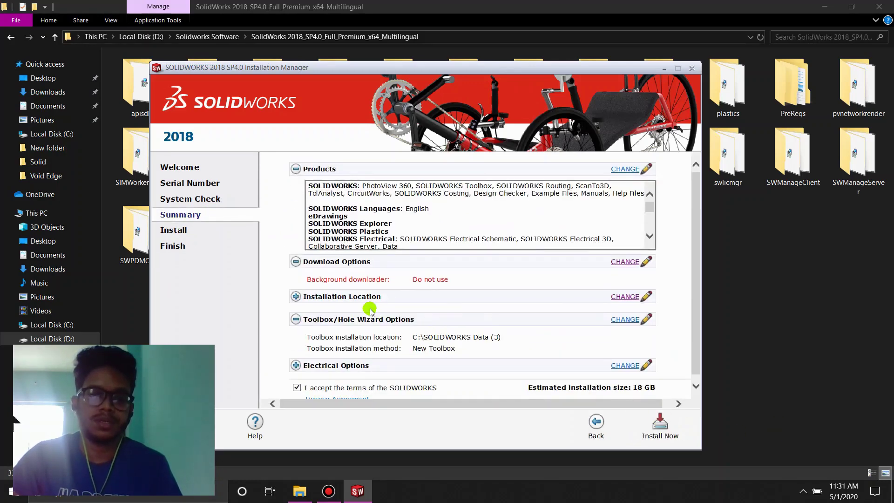
{"action": "left_click", "coordinate": [626, 296]}
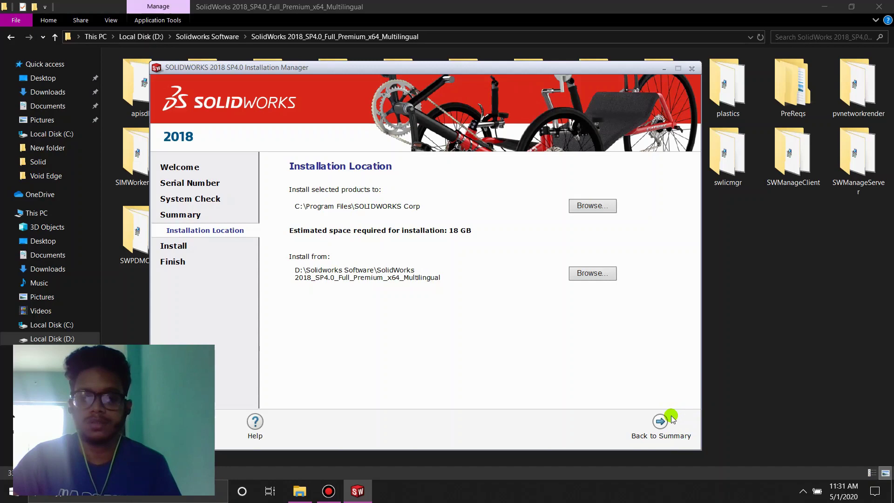
{"action": "left_click", "coordinate": [654, 428]}
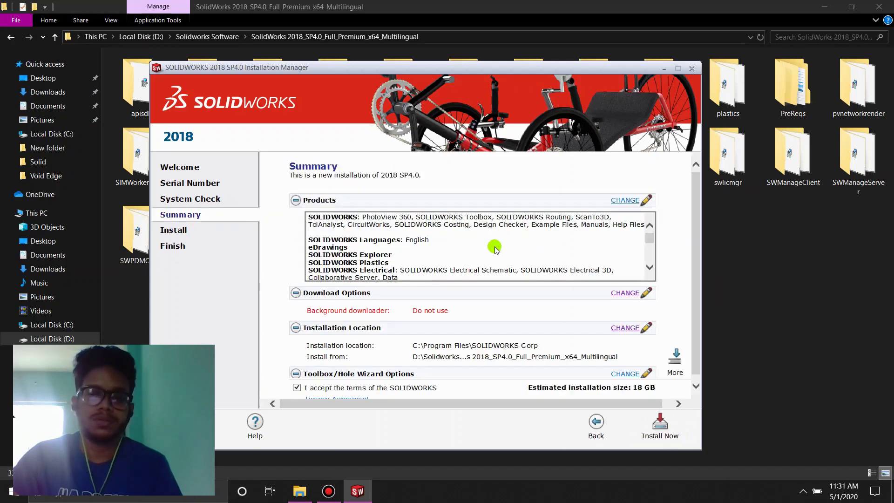
- Review the remaining installation options with the license terms accepted and start the installation
{"action": "scroll", "coordinate": [491, 247], "scroll_direction": "down", "scroll_amount": 3}
{"action": "scroll", "coordinate": [399, 321], "scroll_direction": "down", "scroll_amount": 3}
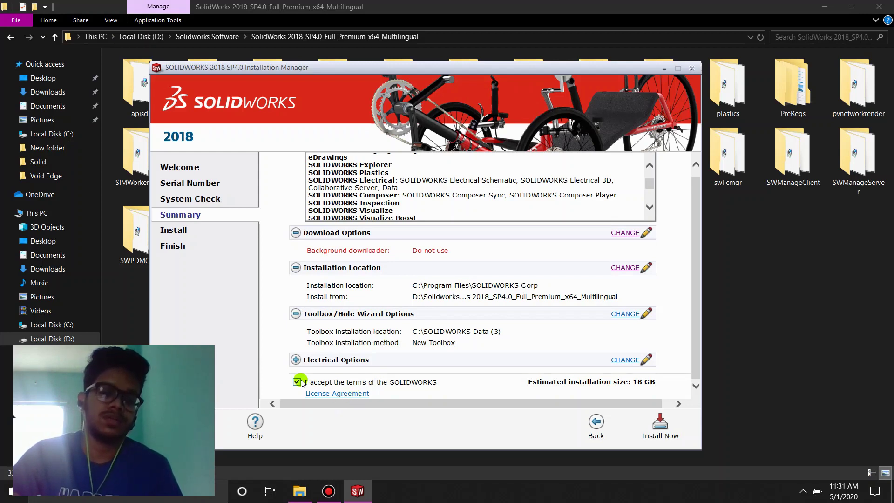
{"action": "left_click", "coordinate": [660, 423]}
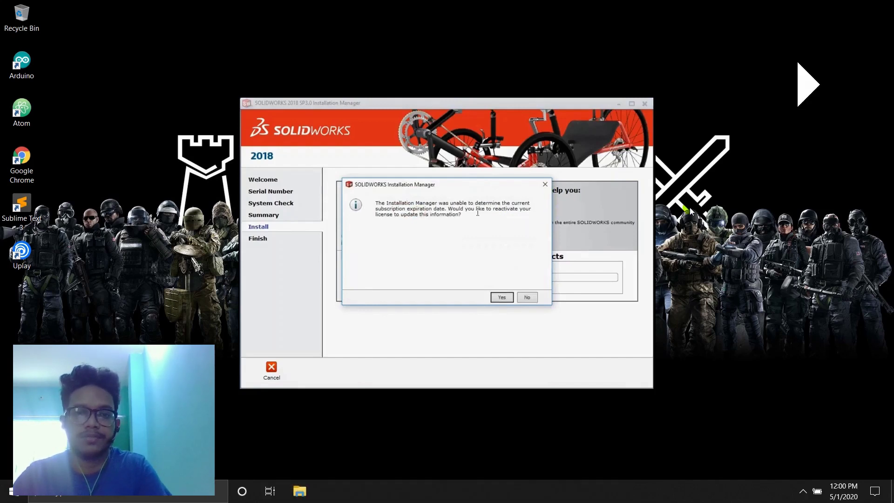
- Watch the recorded installation clip, pausing to examine the license reactivation, product activation and security framework dialogs
{"action": "left_click", "coordinate": [545, 186]}
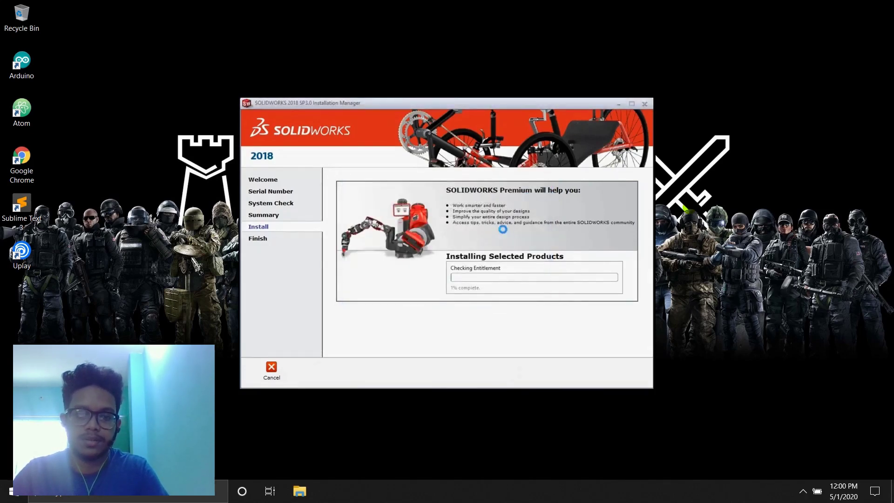
{"action": "key", "text": "space"}
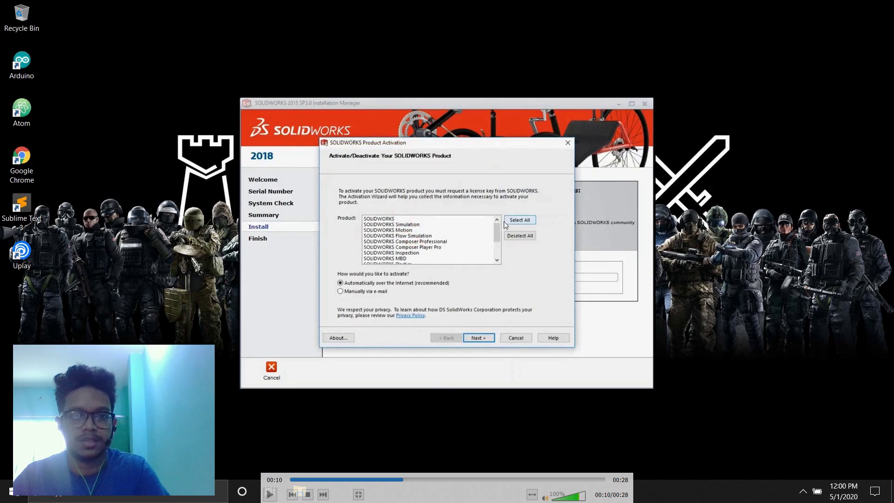
{"action": "key", "text": "space"}
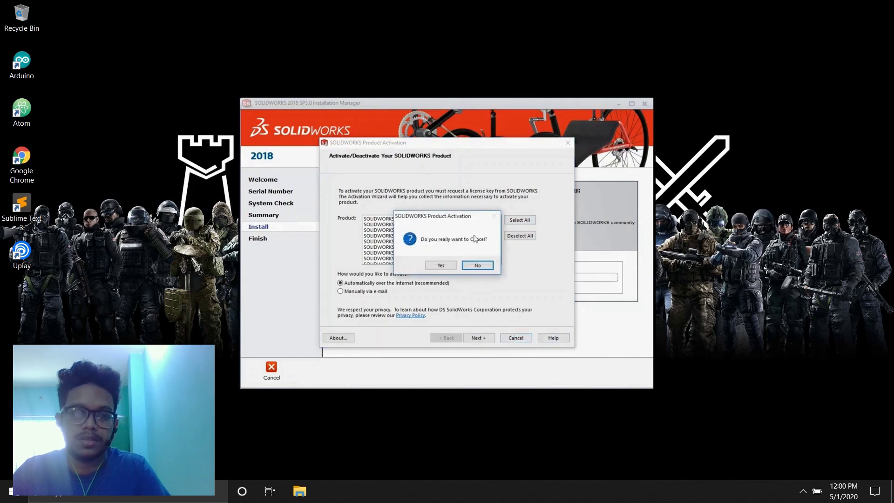
{"action": "key", "text": "space"}
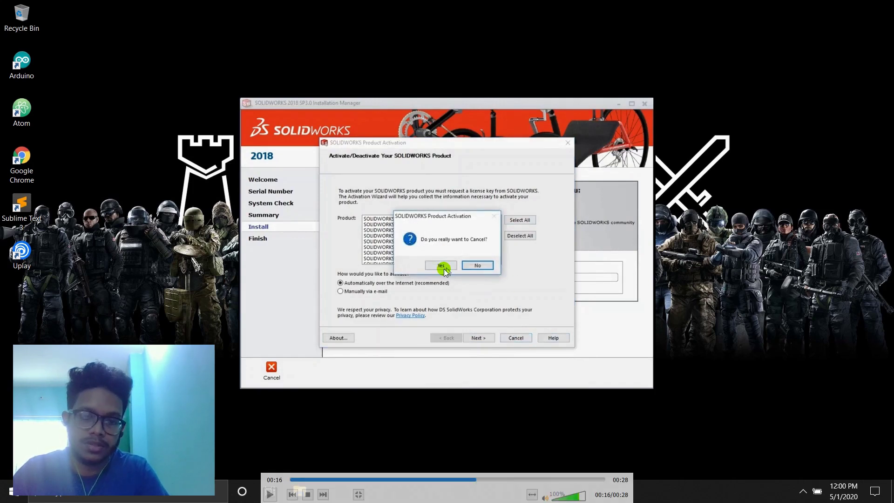
{"action": "left_click", "coordinate": [540, 268]}
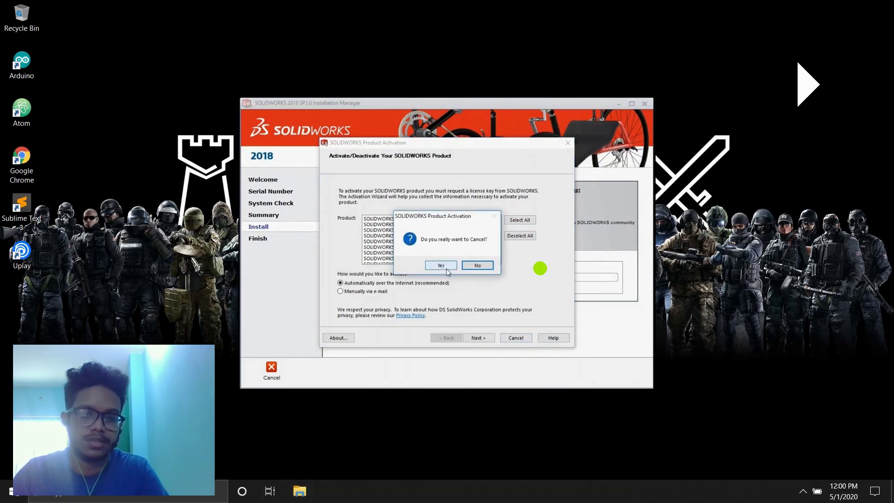
{"action": "left_click", "coordinate": [590, 251]}
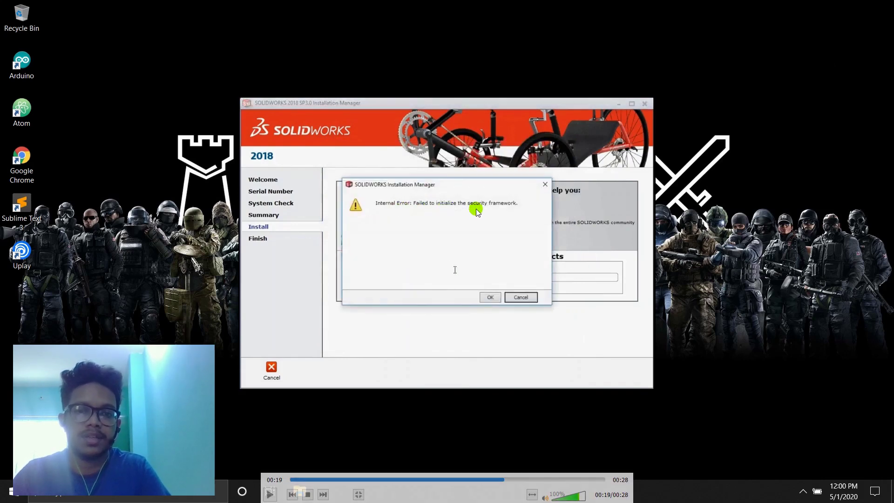
{"action": "left_click", "coordinate": [464, 270]}
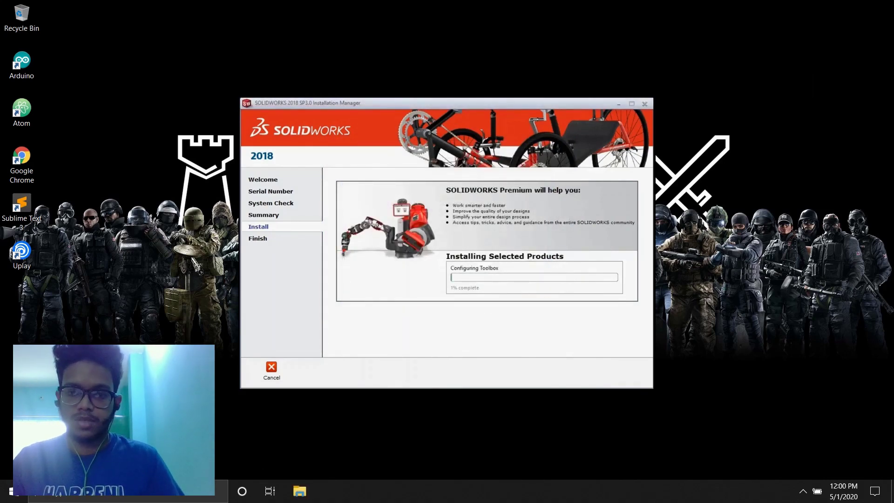
{"action": "key", "text": "space"}
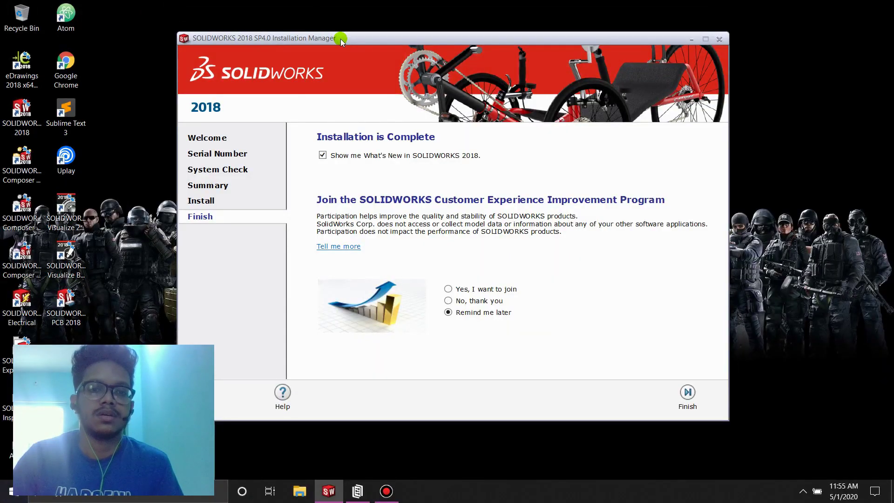
- Turn off showing What's New in SOLIDWORKS 2018, decline the Customer Experience Improvement Program and finish the installation
{"action": "left_click_drag", "start_coordinate": [340, 38], "coordinate": [393, 37]}
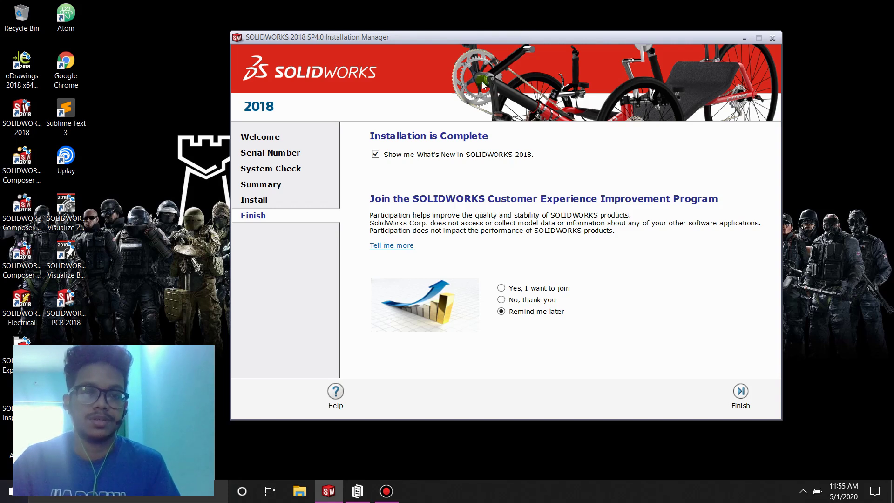
{"action": "left_click", "coordinate": [378, 154]}
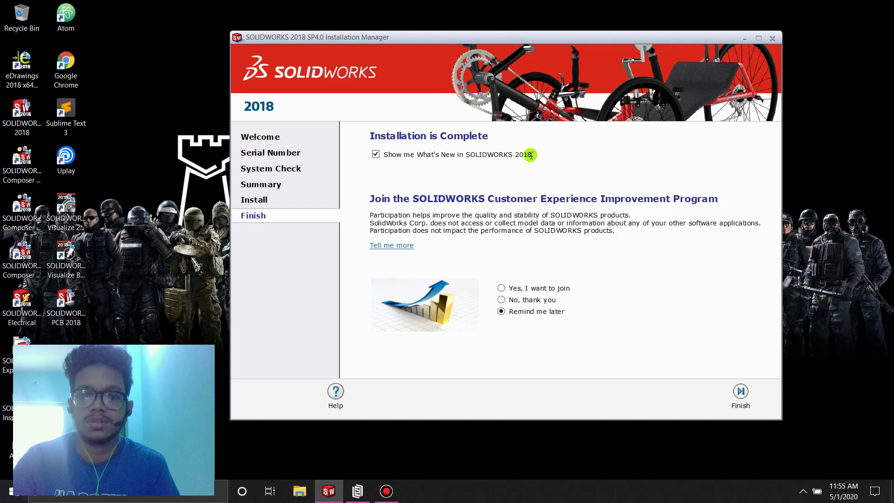
{"action": "left_click", "coordinate": [375, 154]}
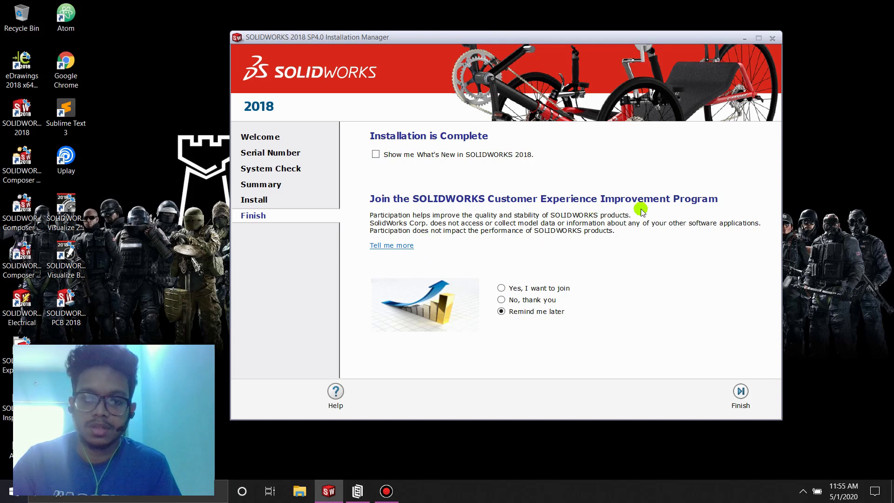
{"action": "left_click", "coordinate": [503, 300]}
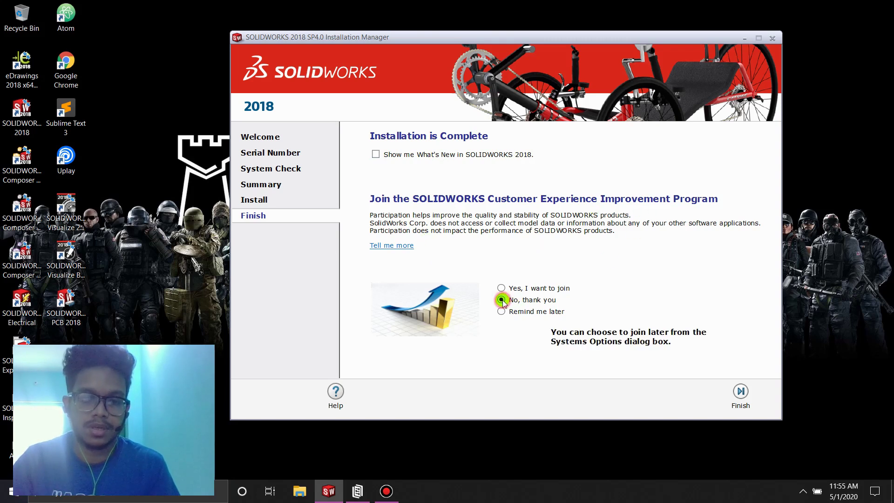
{"action": "left_click", "coordinate": [739, 392]}
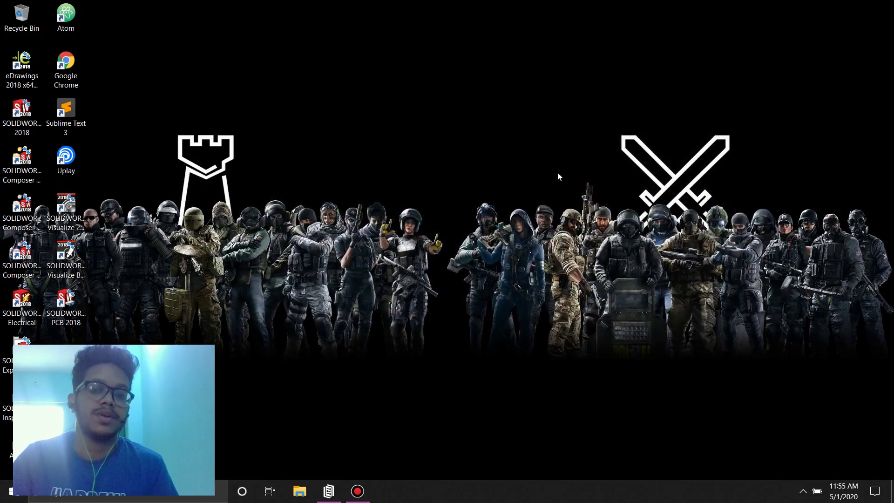
- Open the inner _SolidSQUAD_ folder under Solidworks Software and run SolidWorks.2017-2018.Activator.SSQ as administrator
{"action": "right_click", "coordinate": [453, 178]}
{"action": "left_click", "coordinate": [480, 211]}
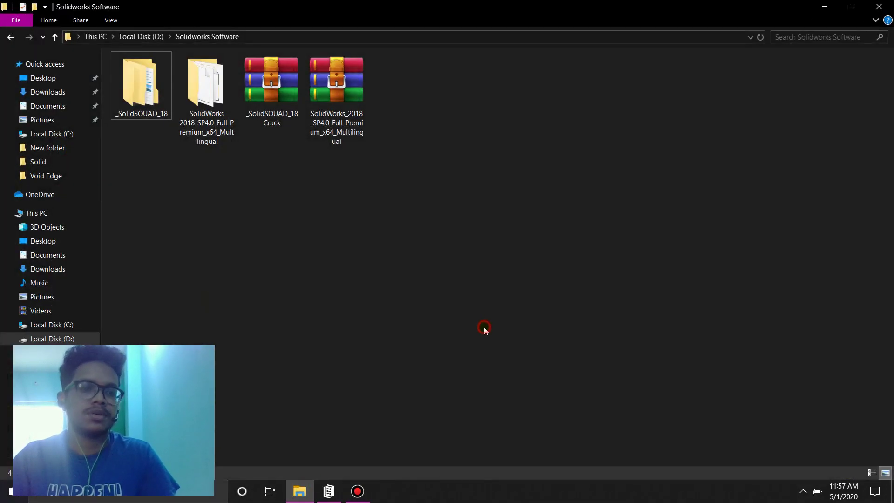
{"action": "double_click", "coordinate": [141, 92]}
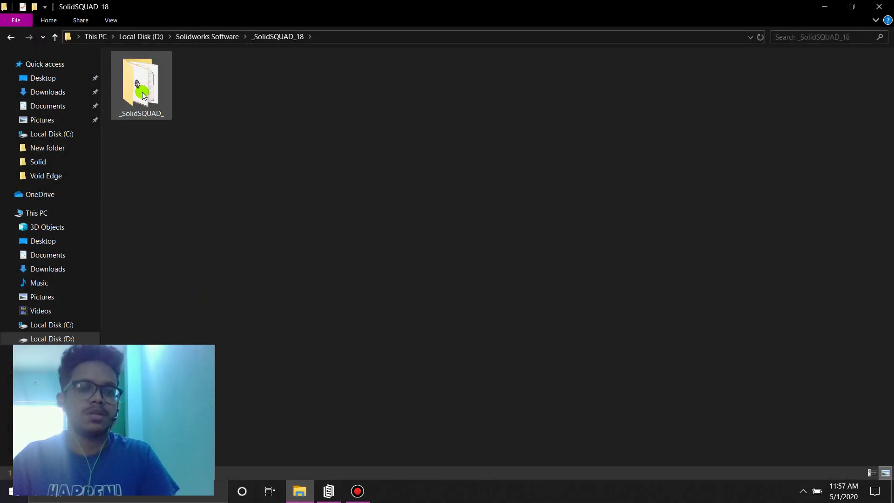
{"action": "double_click", "coordinate": [142, 93]}
{"action": "left_click", "coordinate": [283, 93]}
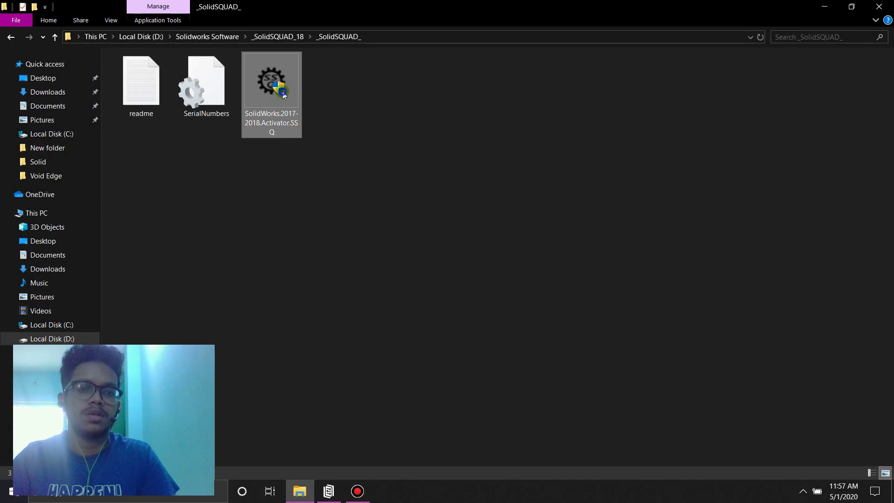
{"action": "right_click", "coordinate": [284, 94]}
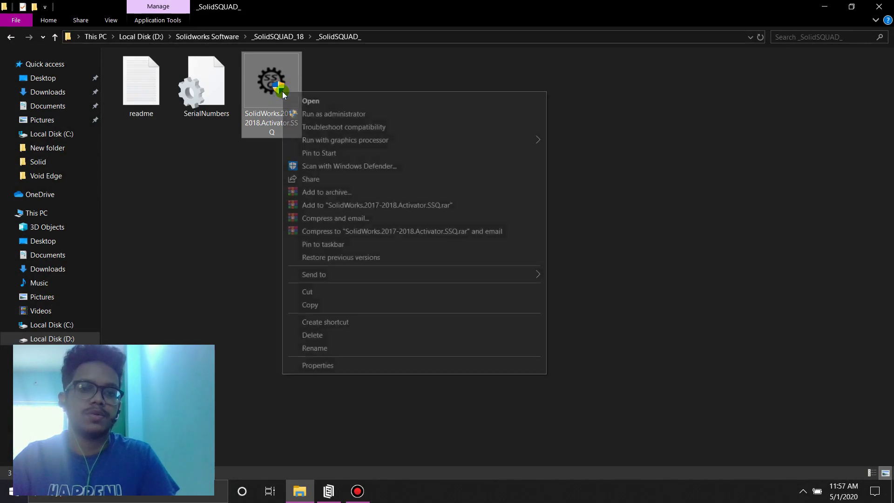
{"action": "left_click", "coordinate": [325, 113]}
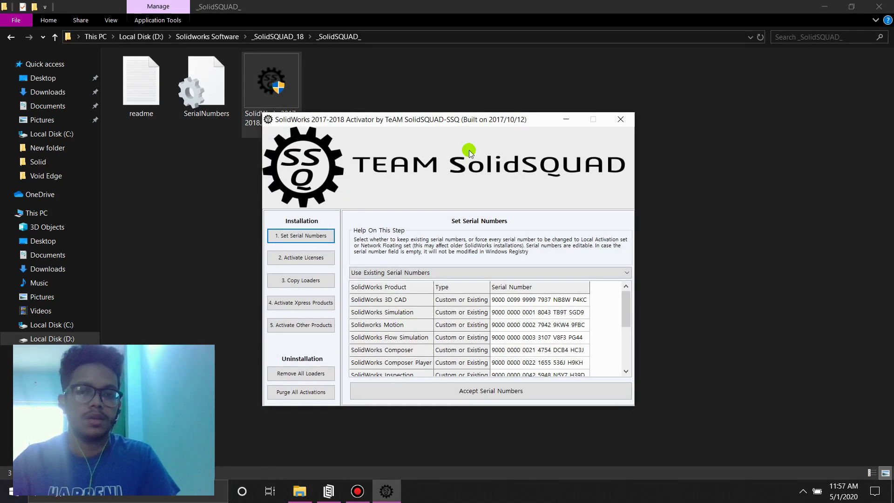
- Copy the loaders for SolidWorks 2018 Products, confirming that related services and applications can be closed
{"action": "left_click_drag", "start_coordinate": [479, 122], "coordinate": [524, 102]}
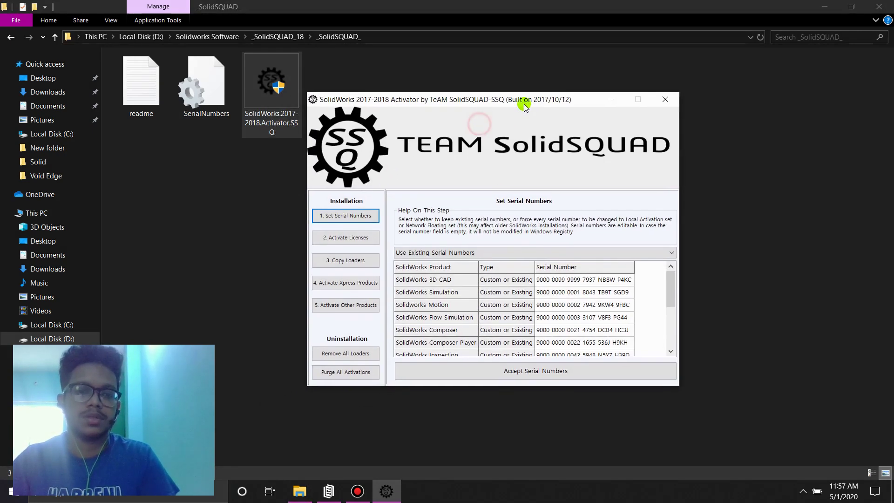
{"action": "left_click", "coordinate": [350, 261]}
{"action": "left_click", "coordinate": [464, 253]}
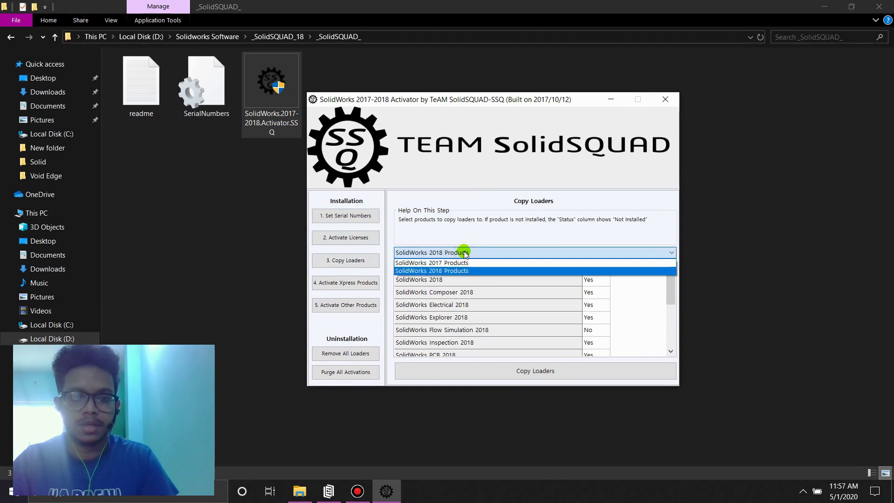
{"action": "left_click", "coordinate": [470, 269]}
{"action": "left_click", "coordinate": [533, 377]}
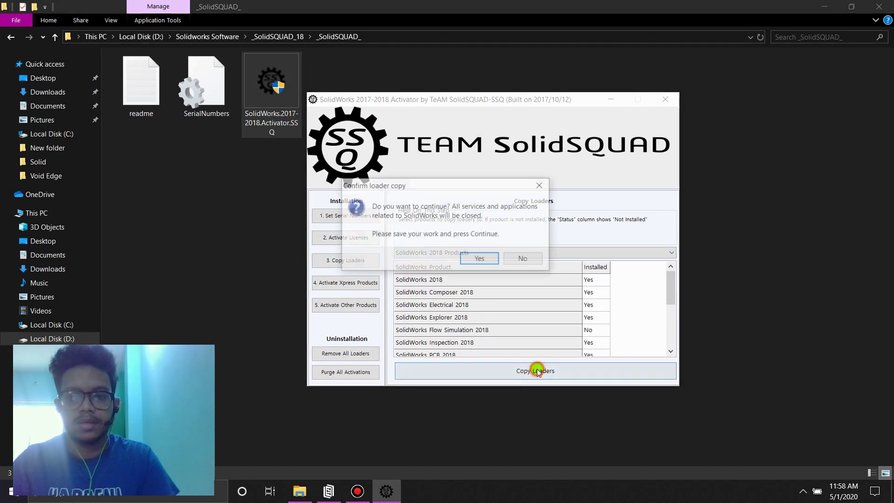
{"action": "left_click", "coordinate": [469, 258]}
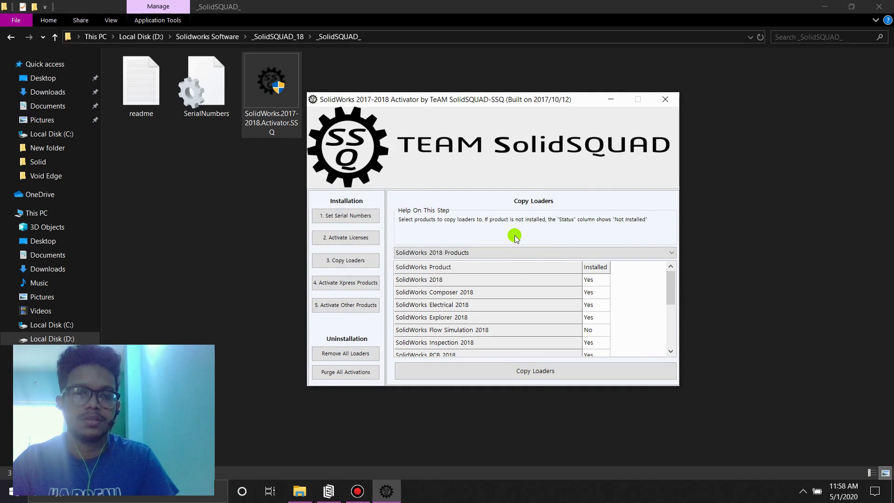
{"action": "left_click", "coordinate": [355, 286]}
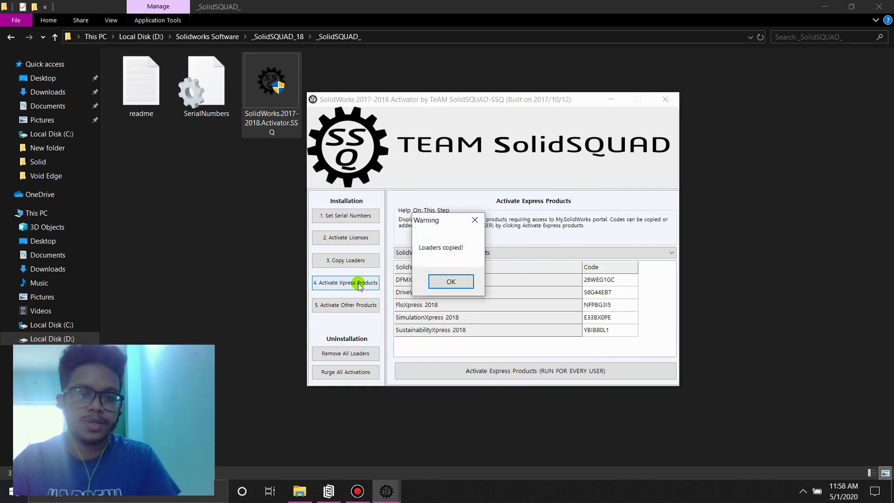
{"action": "left_click", "coordinate": [451, 282]}
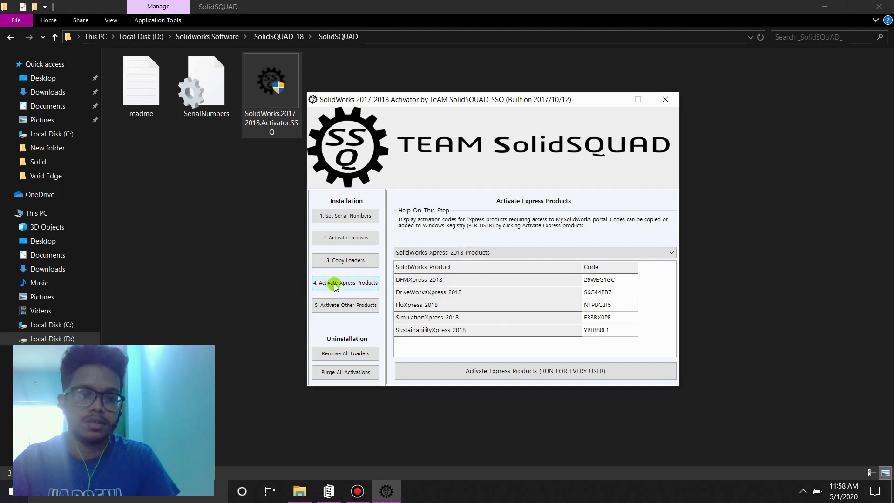
- Activate the SolidWorks Xpress 2018 Products and dismiss the completion message
{"action": "left_click", "coordinate": [473, 254]}
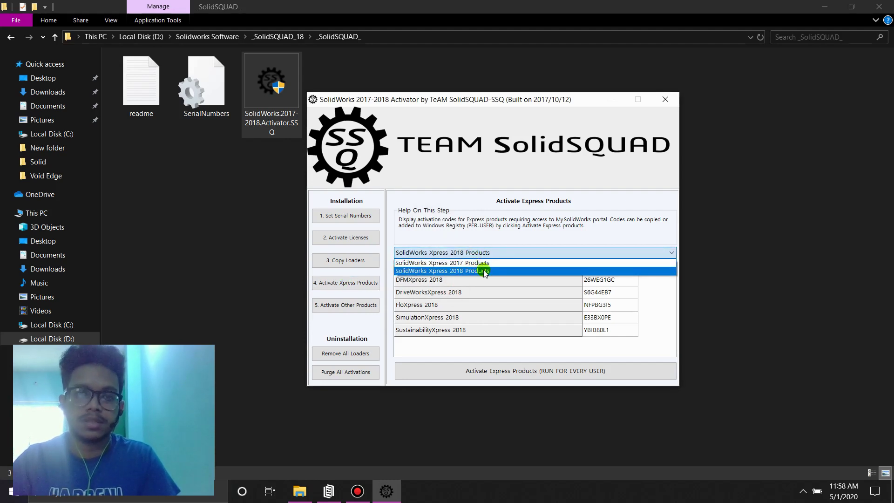
{"action": "left_click", "coordinate": [484, 271]}
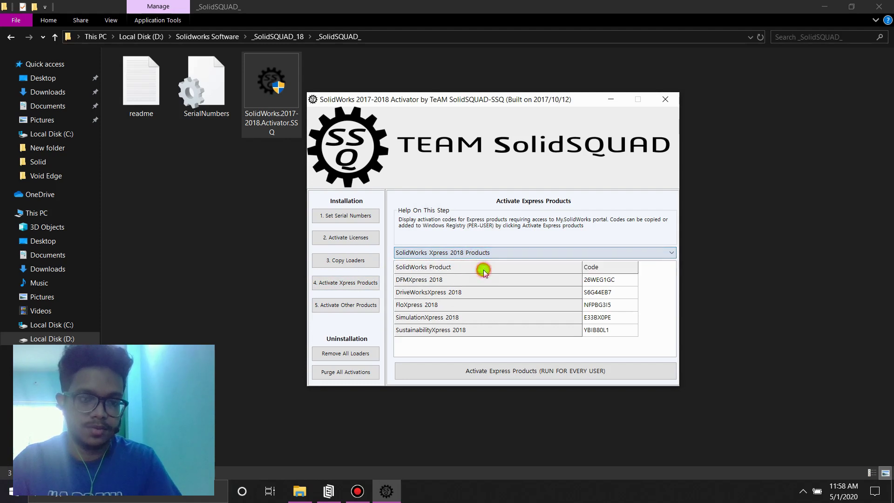
{"action": "left_click", "coordinate": [489, 375]}
{"action": "left_click", "coordinate": [484, 245]}
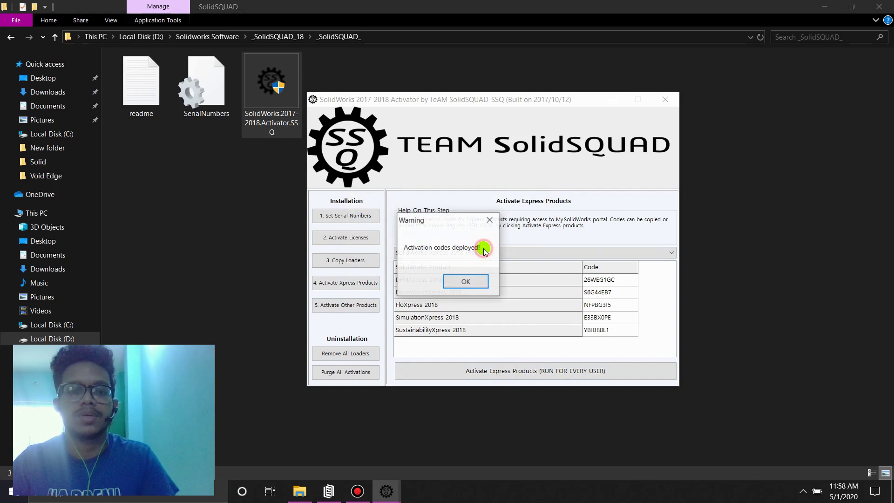
{"action": "left_click", "coordinate": [466, 283]}
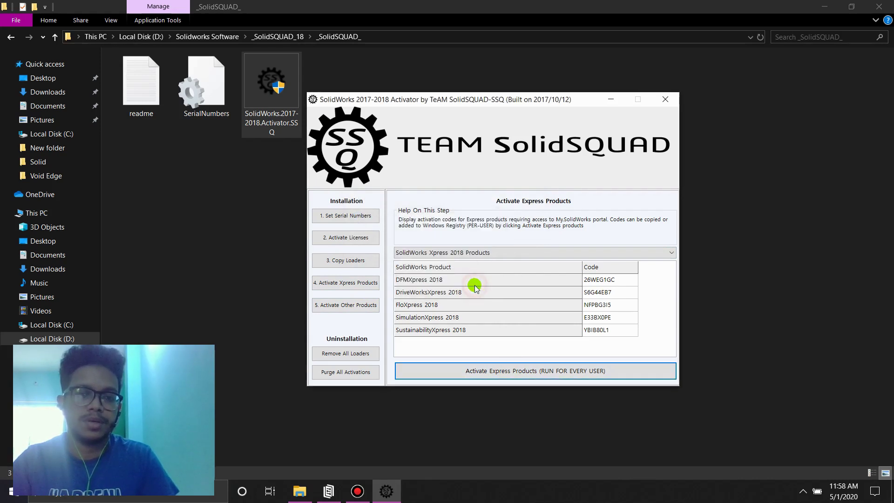
- Activate the miscellany products for SolidWorks 2018 Products, confirm the activation and close the activator
{"action": "left_click", "coordinate": [345, 306]}
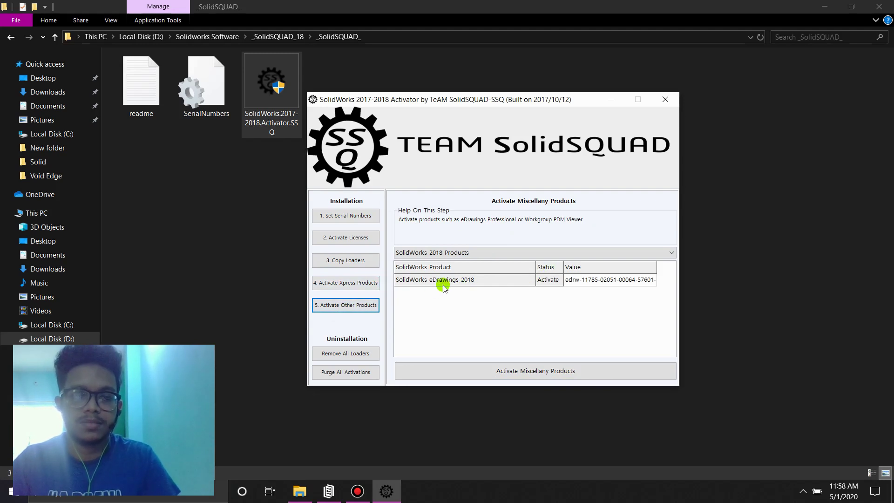
{"action": "left_click", "coordinate": [523, 254]}
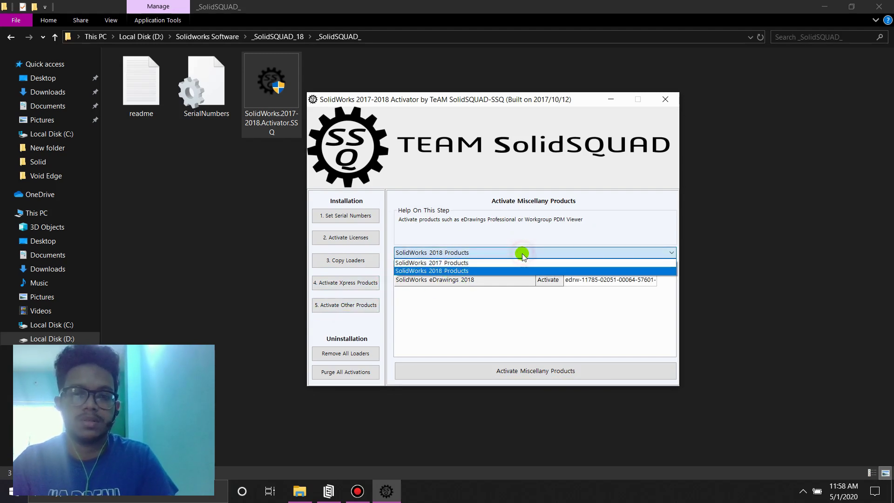
{"action": "left_click", "coordinate": [455, 266]}
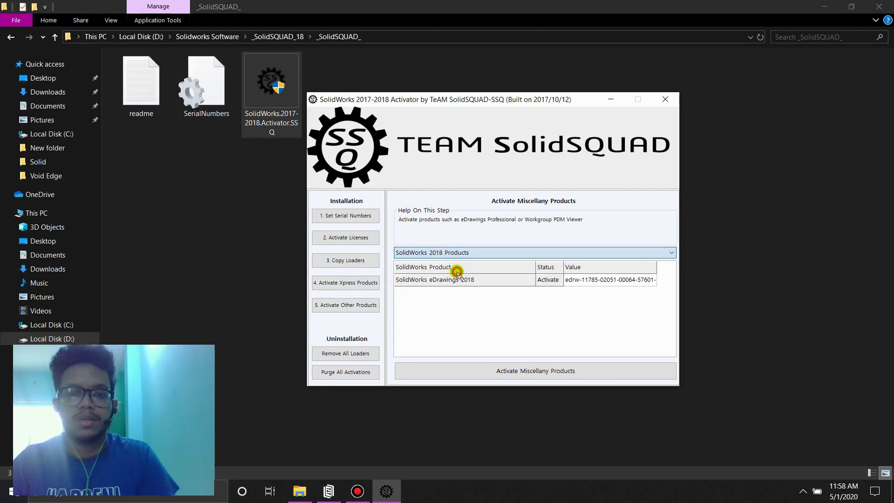
{"action": "left_click", "coordinate": [536, 376]}
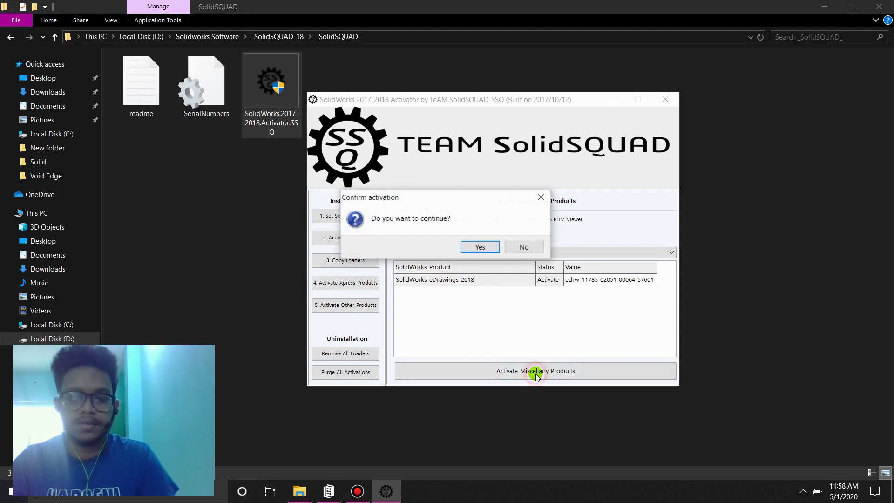
{"action": "left_click", "coordinate": [482, 248]}
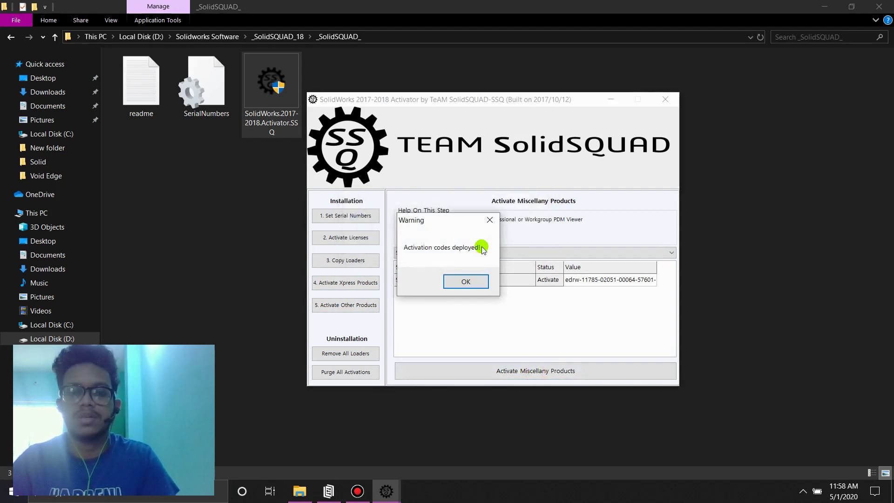
{"action": "left_click", "coordinate": [466, 281]}
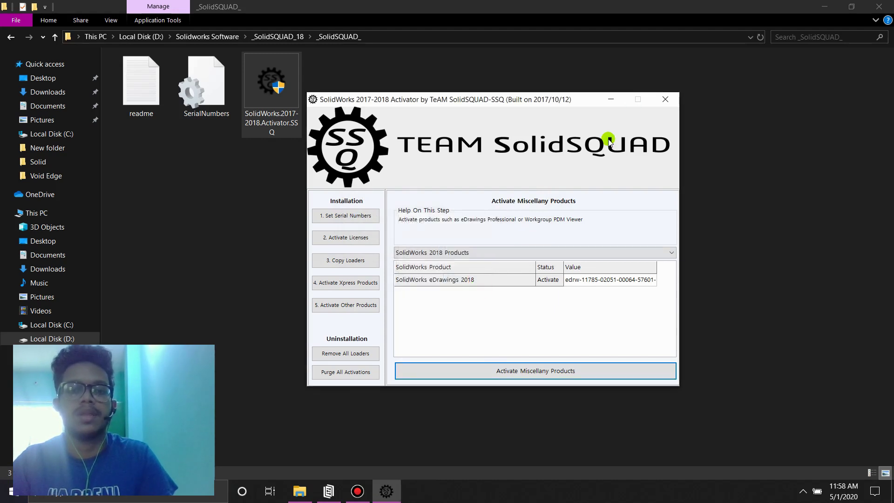
{"action": "left_click", "coordinate": [667, 103]}
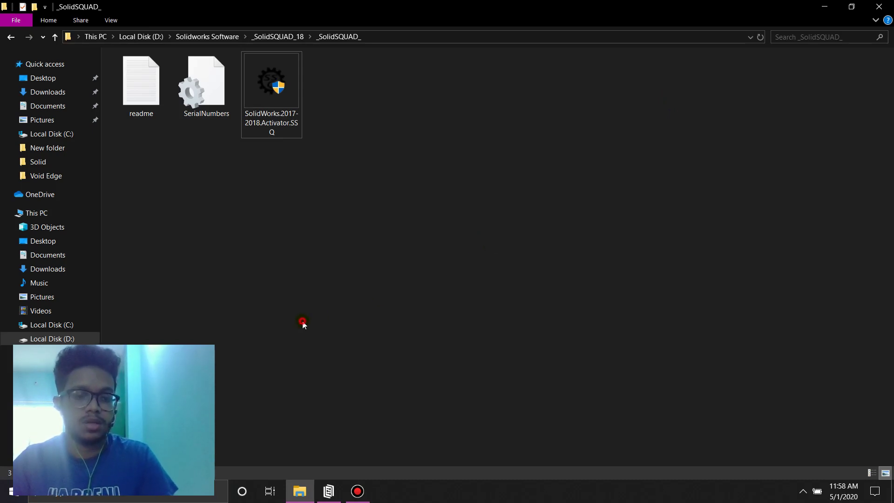
- Return to the desktop and restart the computer
{"action": "key", "text": "super+d"}
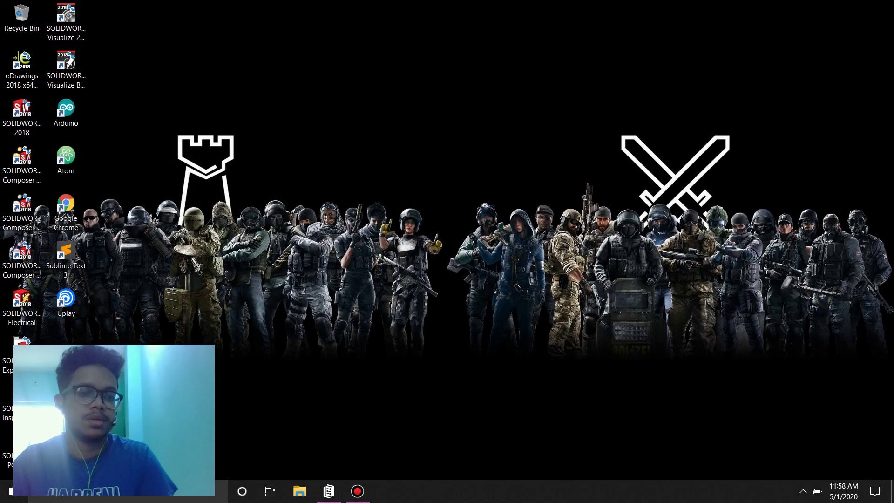
{"action": "left_click", "coordinate": [8, 495]}
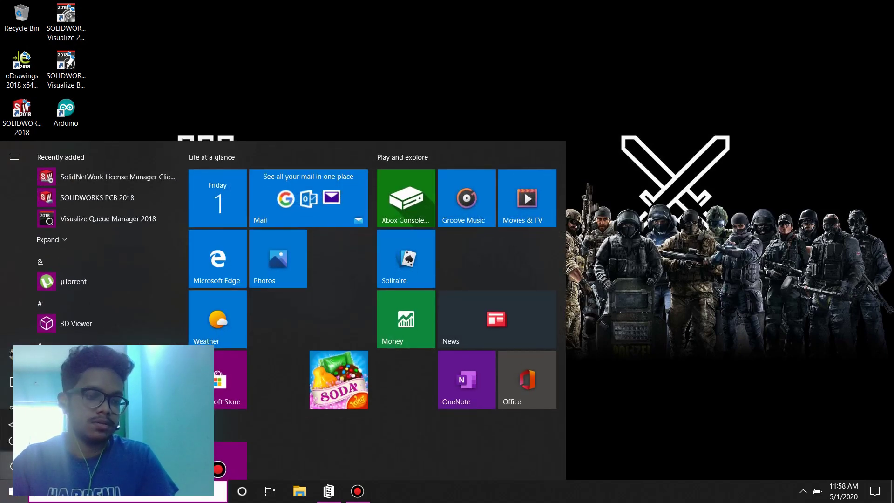
{"action": "left_click", "coordinate": [11, 466]}
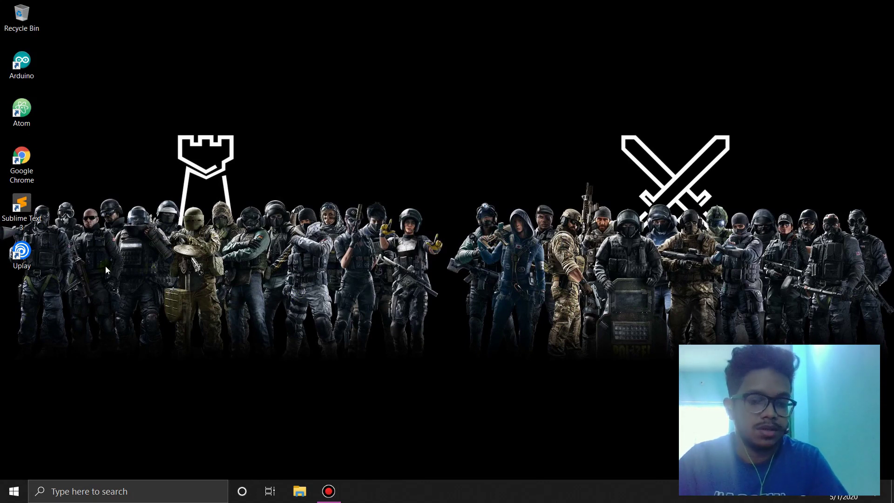
- Launch SOLIDWORKS 2018, accept the new Toolbox/Hole Wizard data location and close the Welcome dialog
{"action": "key", "text": "super"}
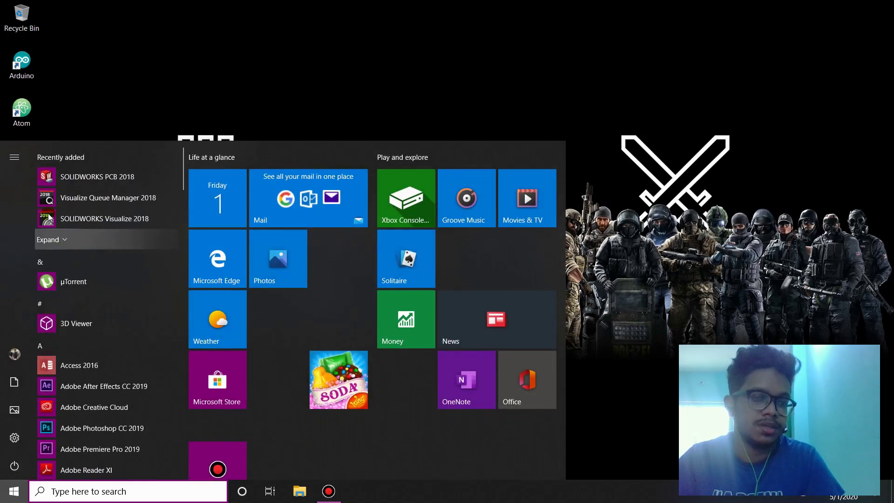
{"action": "left_click", "coordinate": [63, 250]}
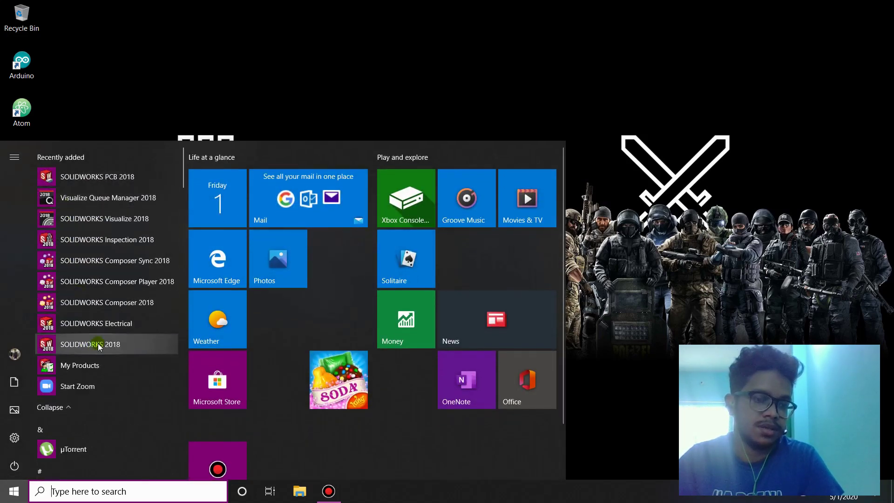
{"action": "left_click", "coordinate": [93, 344]}
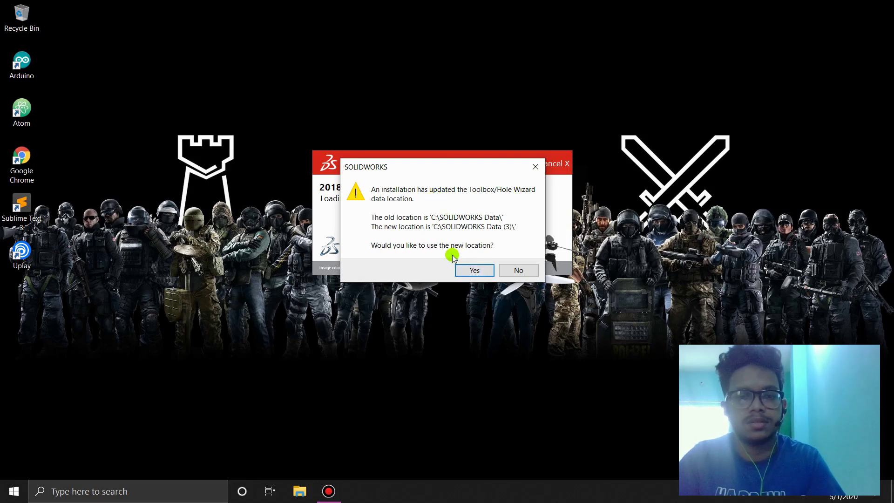
{"action": "left_click", "coordinate": [465, 268]}
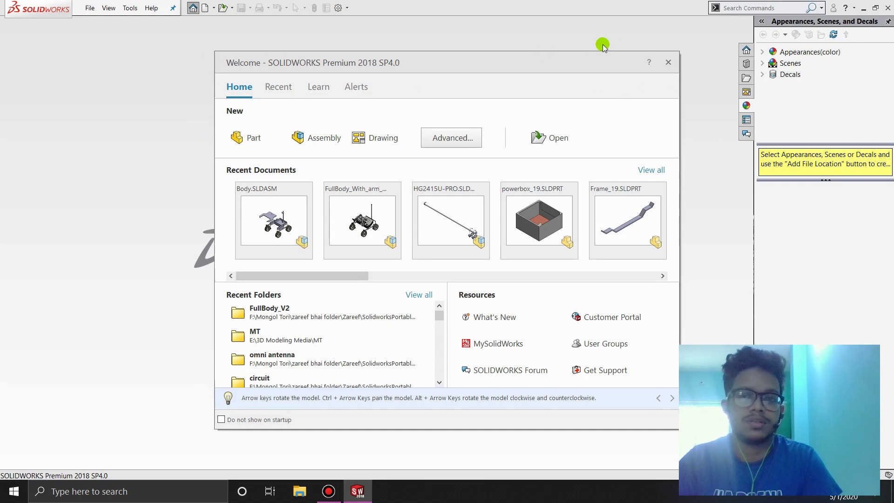
{"action": "left_click", "coordinate": [668, 62]}
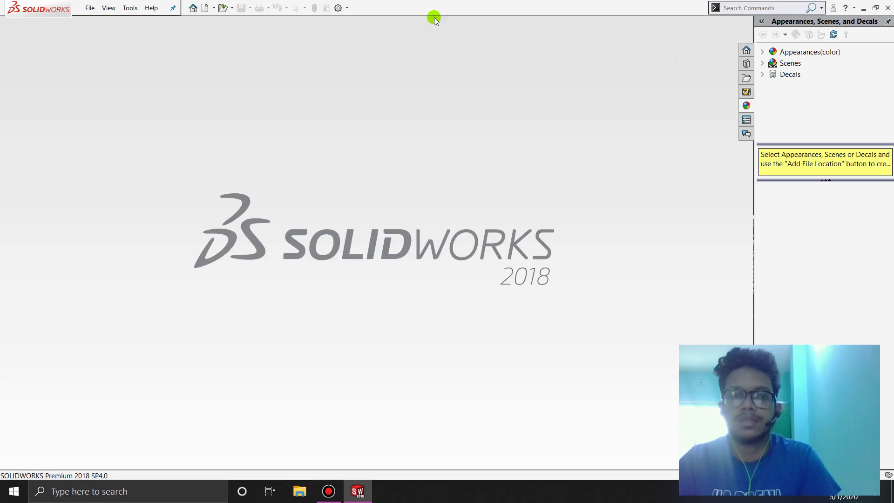
- Close the help window and turn off Use SOLIDWORKS Web Help
{"action": "left_click", "coordinate": [845, 8]}
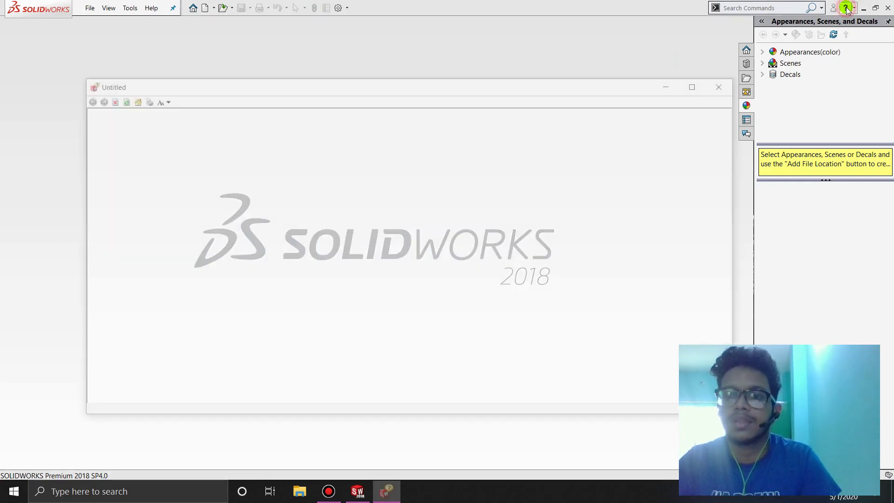
{"action": "left_click", "coordinate": [727, 84]}
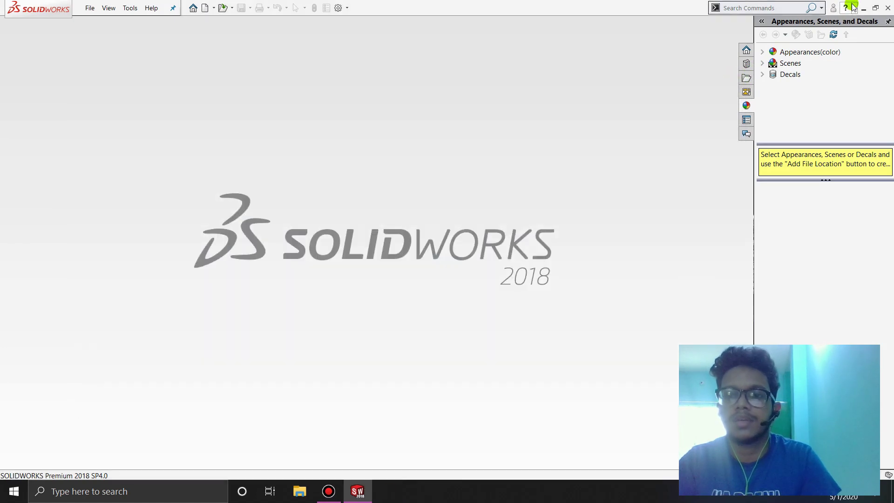
{"action": "left_click", "coordinate": [854, 8]}
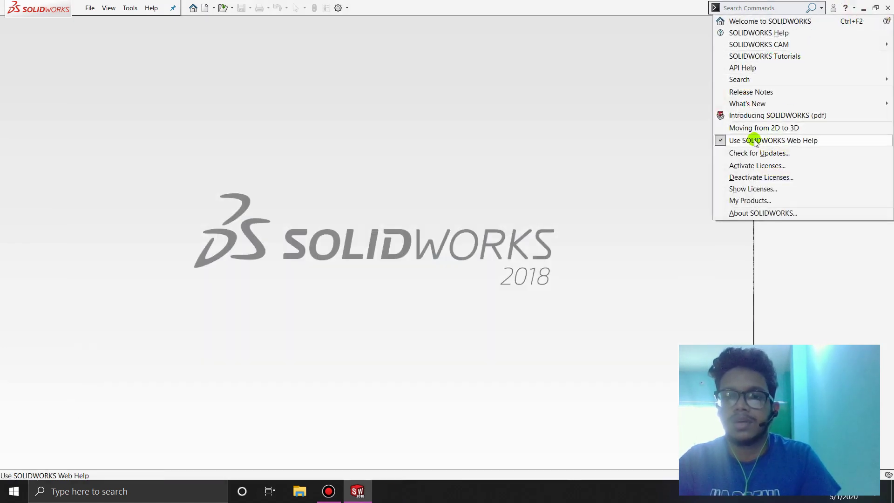
{"action": "left_click", "coordinate": [723, 142]}
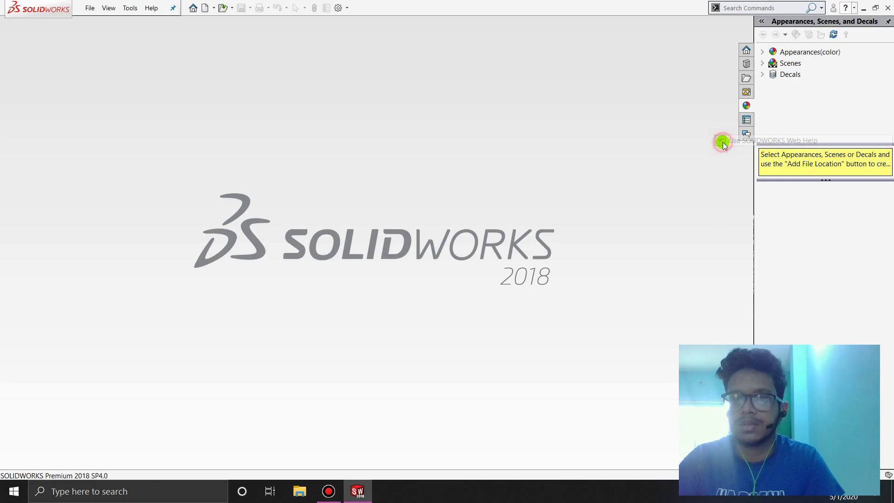
- Show the SOLIDWORKS licenses, check the expiry dates in the list of activated products and close the dialog
{"action": "left_click", "coordinate": [854, 8]}
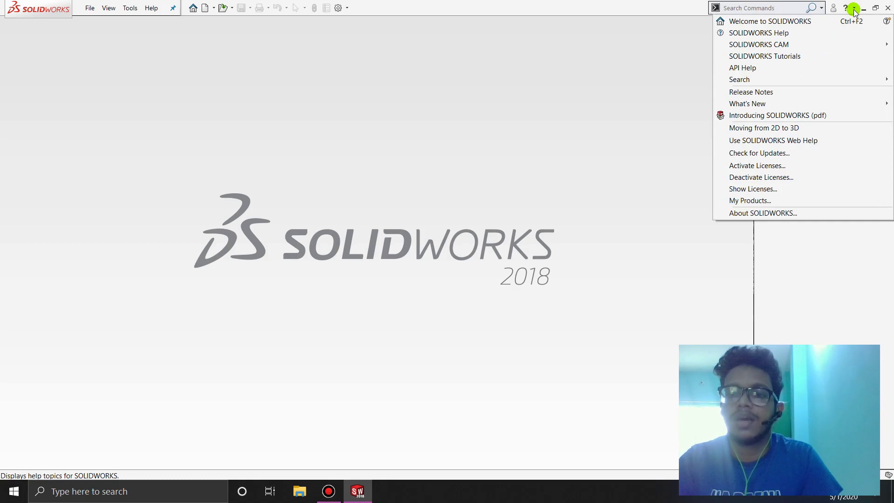
{"action": "left_click", "coordinate": [774, 189]}
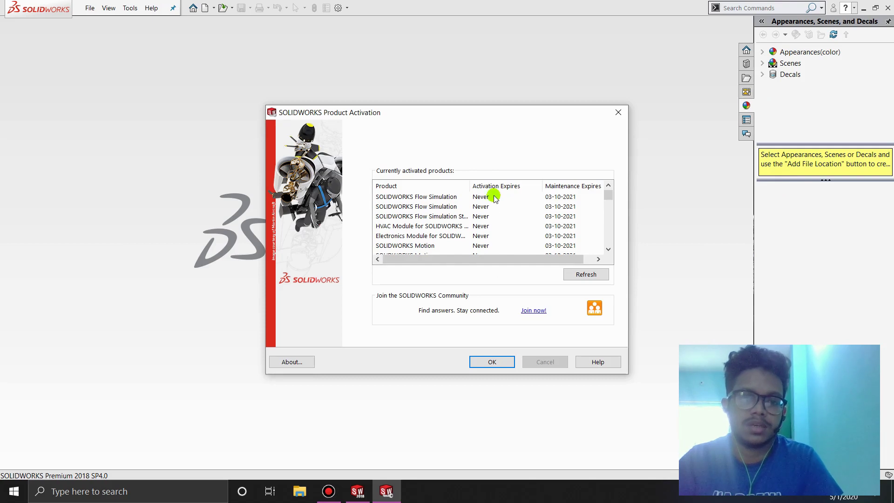
{"action": "scroll", "coordinate": [494, 195], "scroll_direction": "down", "scroll_amount": 4}
{"action": "scroll", "coordinate": [495, 195], "scroll_direction": "down", "scroll_amount": 5}
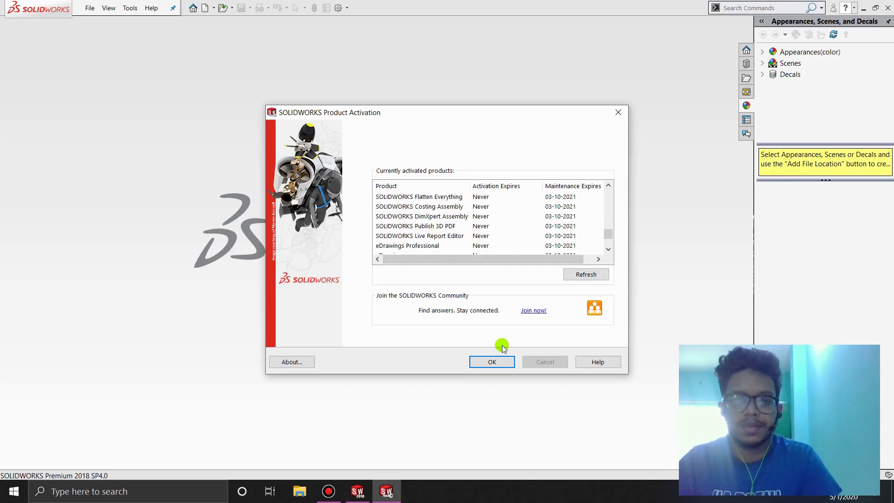
{"action": "left_click", "coordinate": [497, 362]}
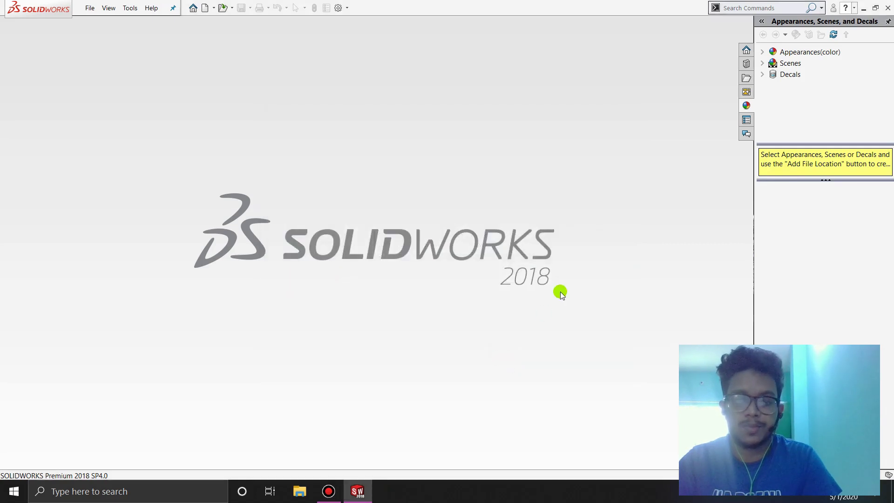